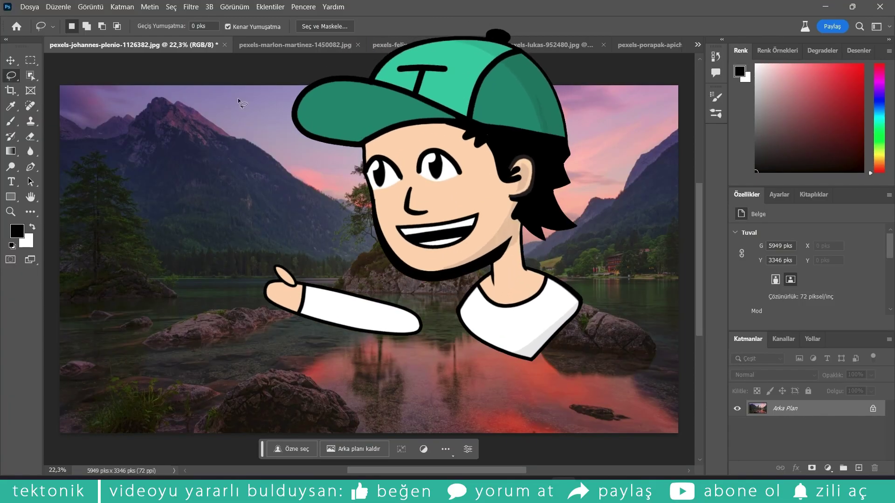
# Switch to the teal mountain lake photo, pexels-marlon-martinez-1450082.jpg.
pyautogui.click(289, 45)
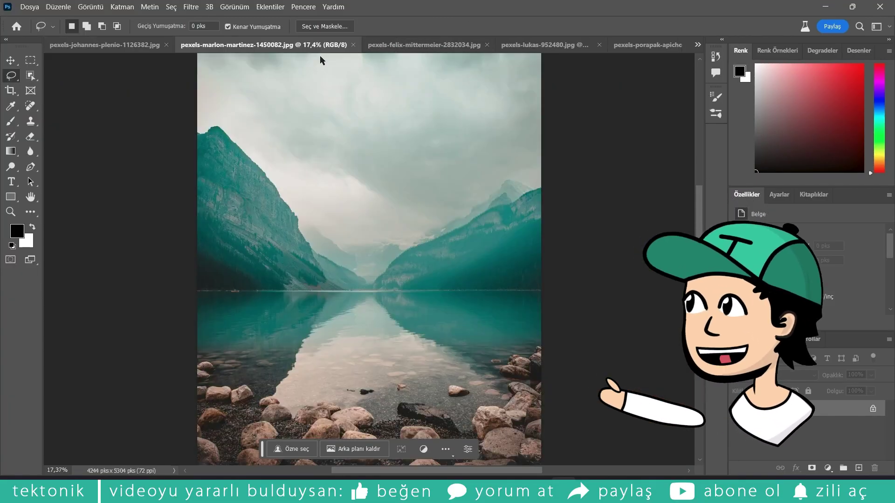
# Glance at the felix-mittermeier photo, then return to pexels-johannes-plenio-1126382.jpg, the sunset lake.
pyautogui.click(396, 47)
pyautogui.click(134, 46)
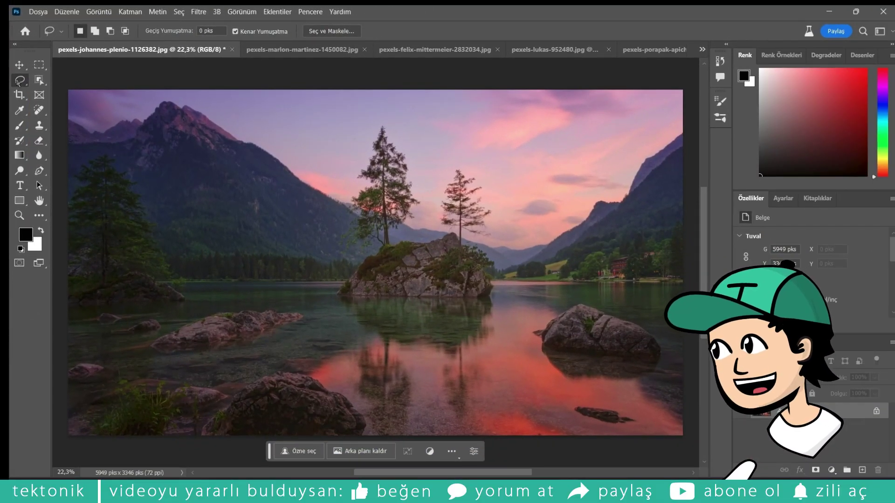
# Lasso a freehand outline around the rocky island and both pine trees, closing along the waterline.
pyautogui.moveTo(333, 303)
pyautogui.mouseDown()
pyautogui.moveTo(345, 178)
pyautogui.moveTo(357, 140)
pyautogui.moveTo(380, 119)
pyautogui.mouseUp()
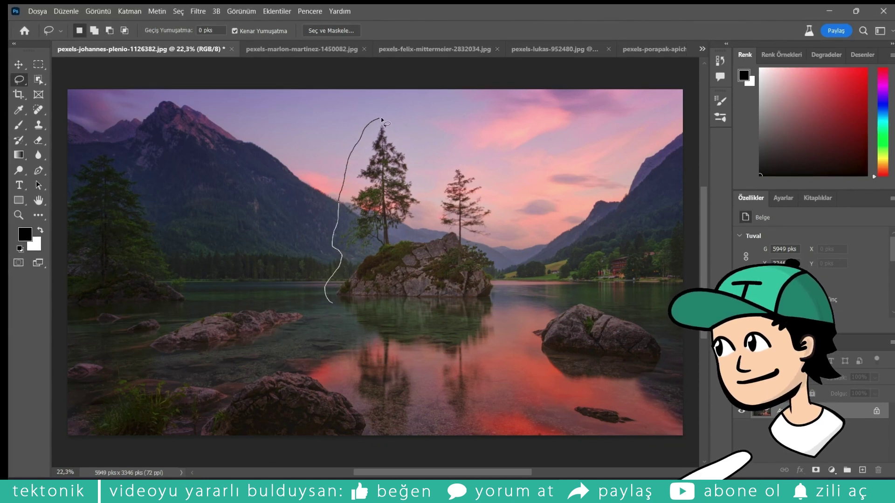
pyautogui.moveTo(431, 192)
pyautogui.mouseDown()
pyautogui.moveTo(497, 201)
pyautogui.moveTo(499, 248)
pyautogui.mouseUp()
pyautogui.moveTo(456, 310); pyautogui.dragTo(332, 306)
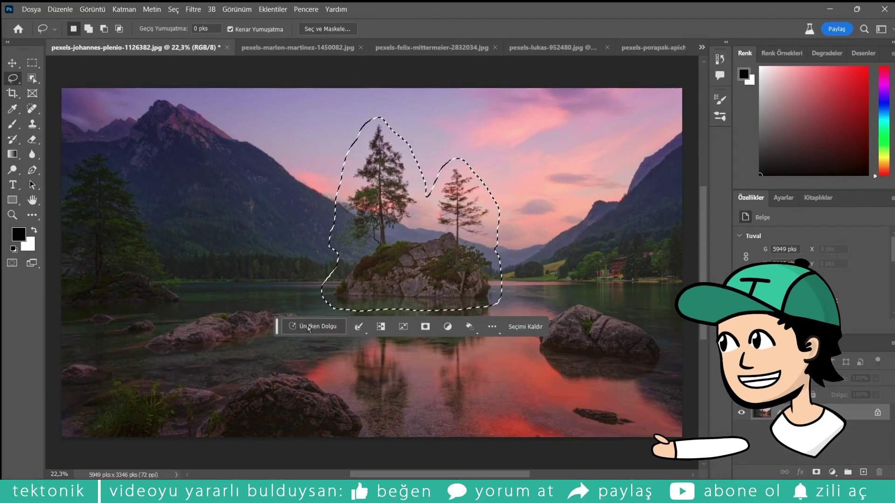
# Run Generative Fill on the island selection with the prompt 'remove'.
pyautogui.click(320, 346)
pyautogui.write('remove')
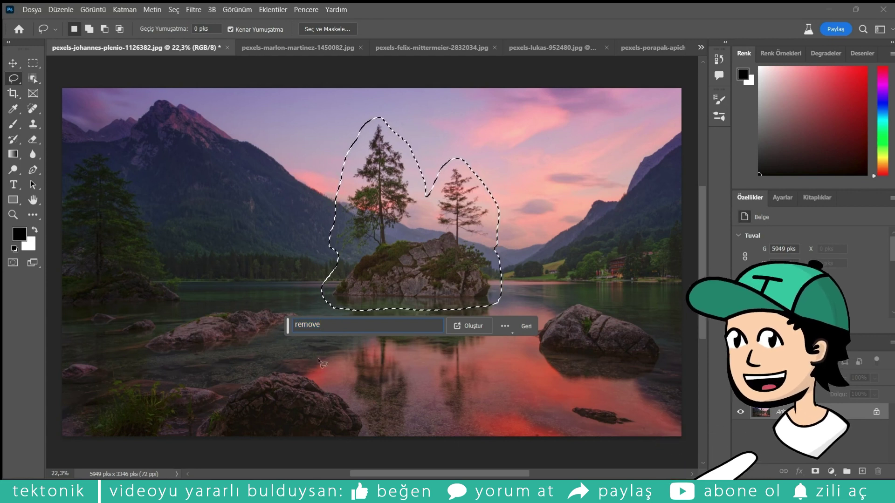
pyautogui.press('Return')
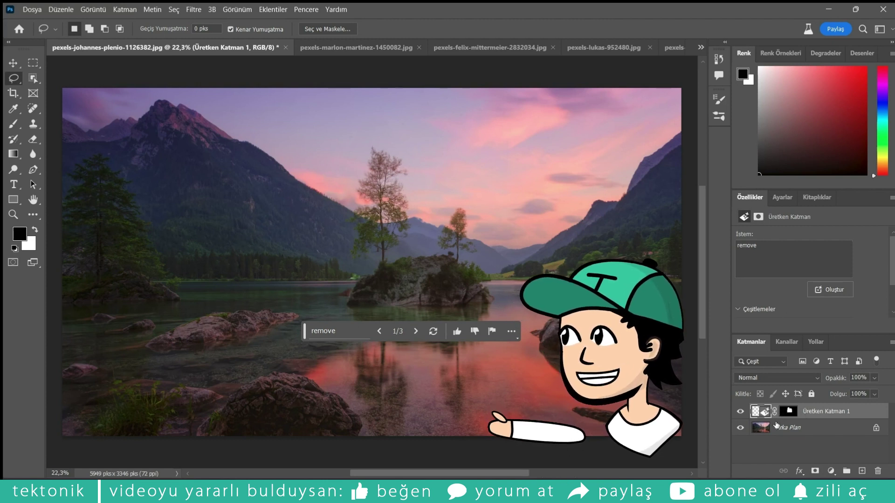
# Preview all three island variations and keep variation 1 with the smaller trees.
pyautogui.scroll(-2, 866, 301)
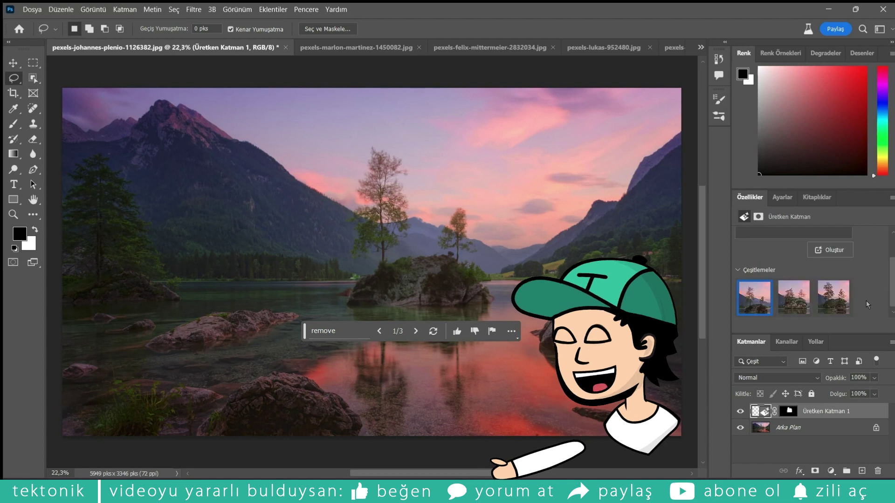
pyautogui.click(793, 294)
pyautogui.click(817, 307)
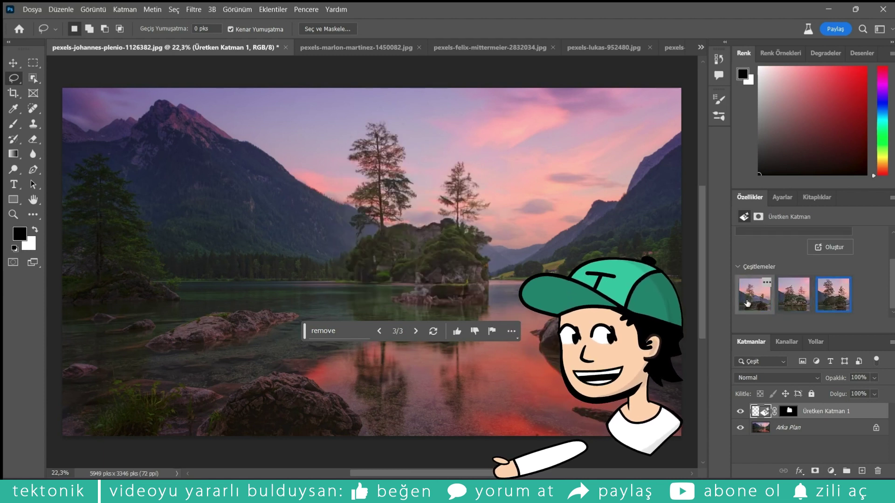
pyautogui.click(747, 303)
pyautogui.click(782, 303)
pyautogui.click(822, 301)
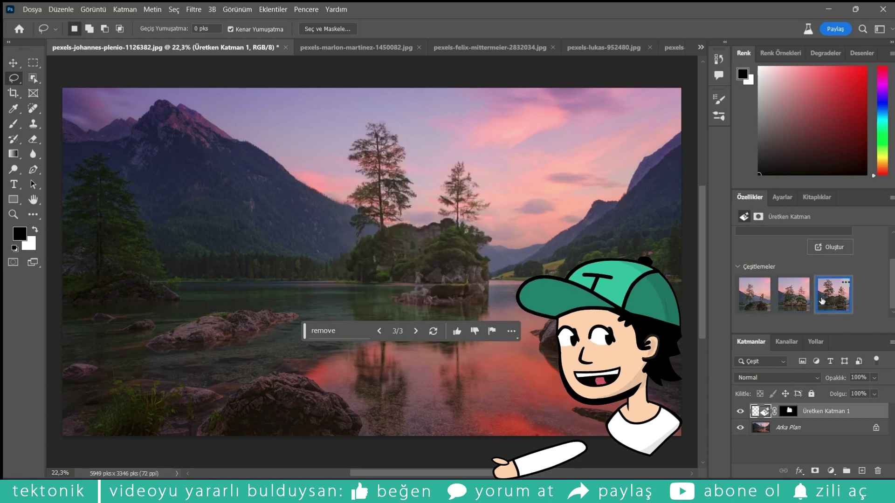
pyautogui.click(763, 305)
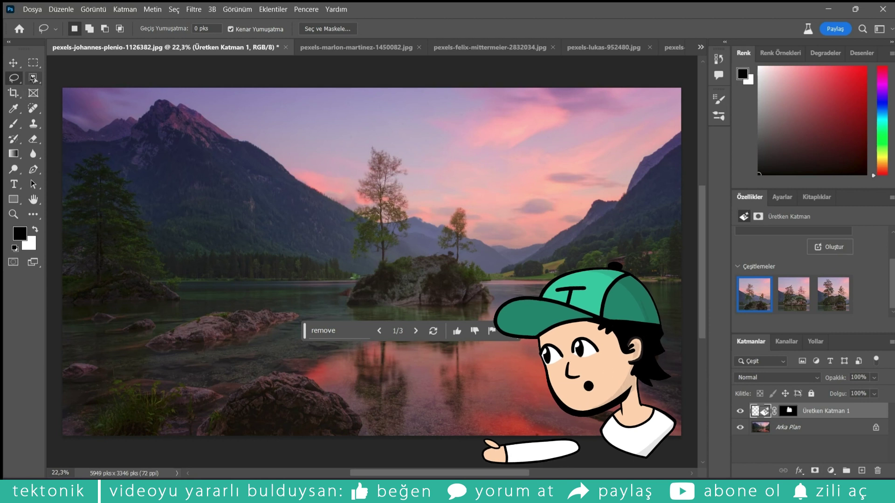
# Marquee a tall rectangle around the island and reflection, then generate with 'remove the island'.
pyautogui.press('m')
pyautogui.moveTo(325, 121); pyautogui.dragTo(508, 431)
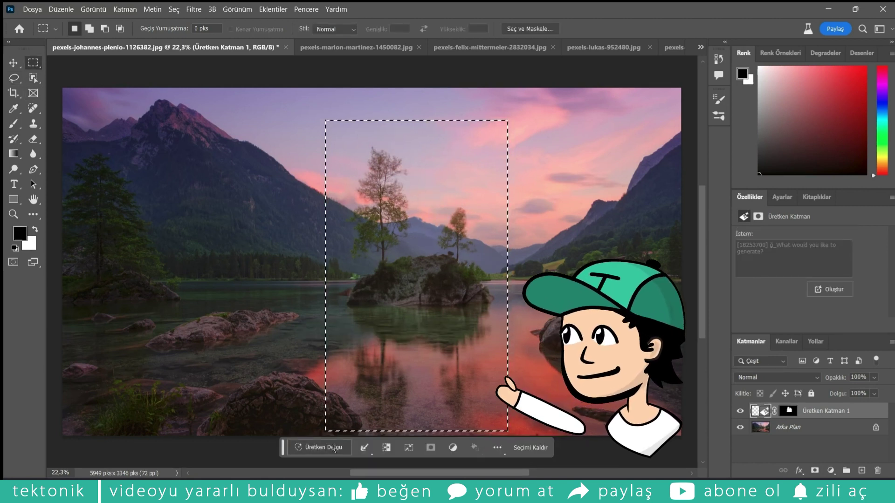
pyautogui.click(317, 448)
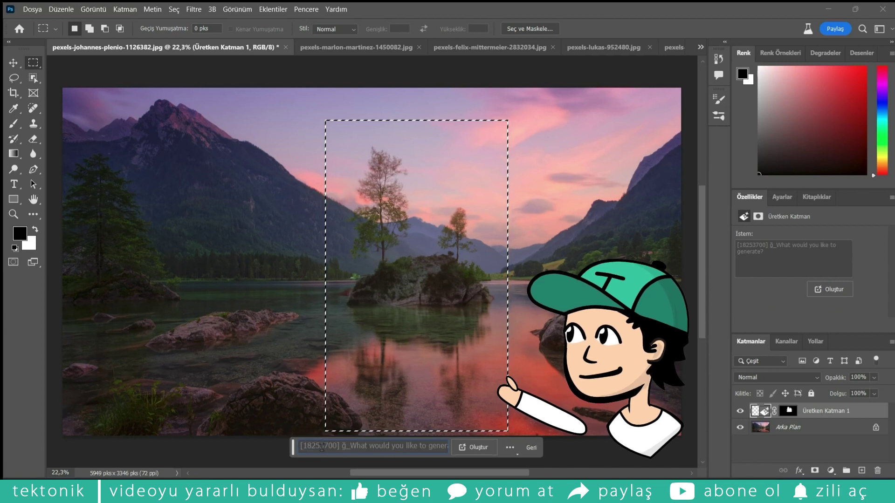
pyautogui.write('removethe island')
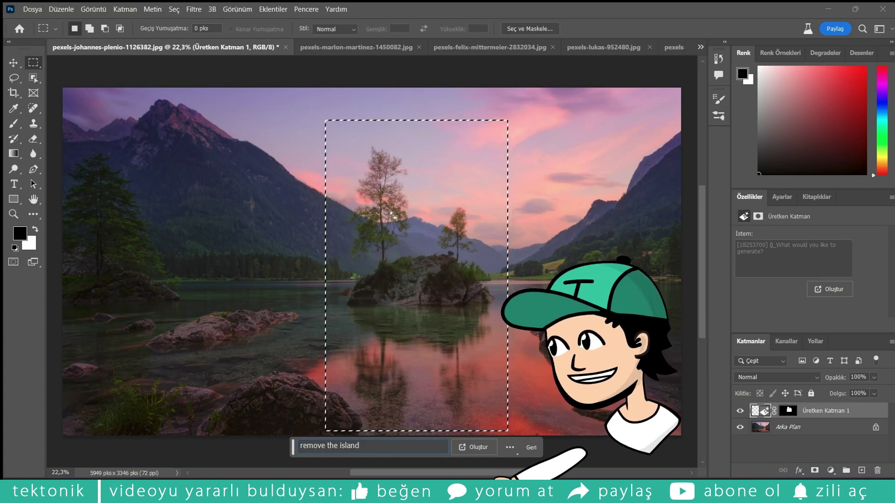
pyautogui.click(473, 447)
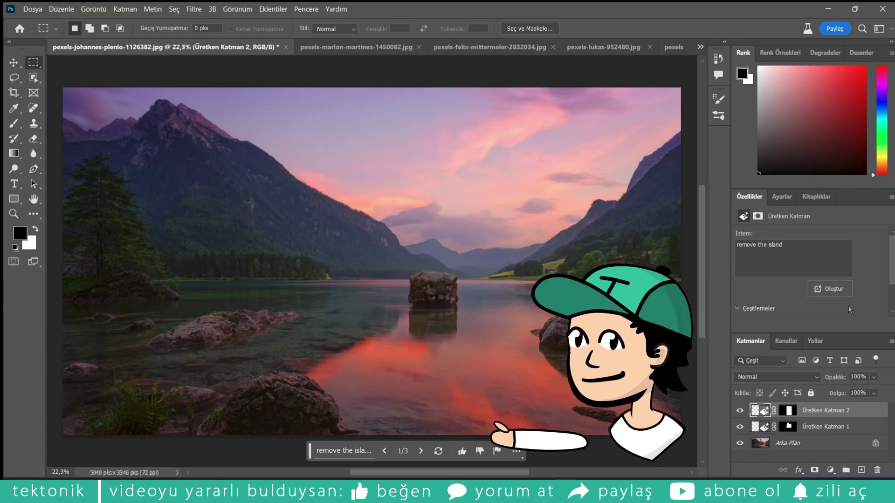
# Compare the three island-removal variations and keep variation 1, showing a lone rock.
pyautogui.scroll(-3, 848, 306)
pyautogui.click(797, 302)
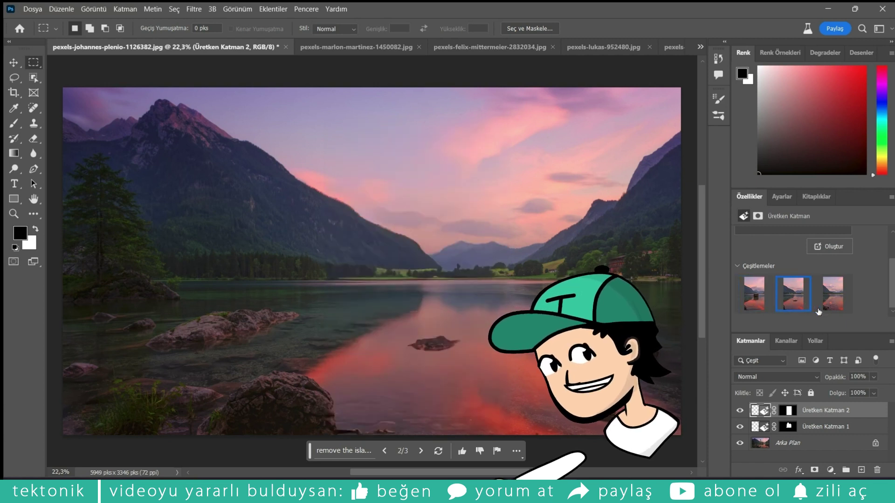
pyautogui.click(832, 294)
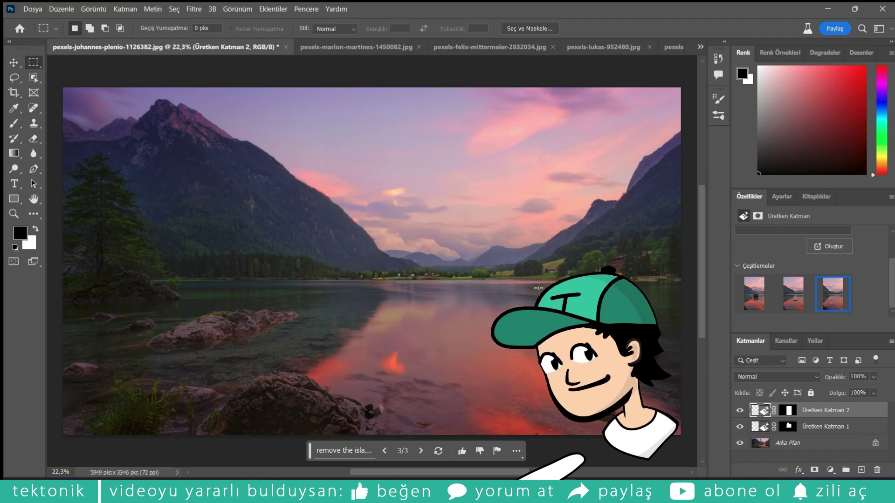
pyautogui.click(795, 294)
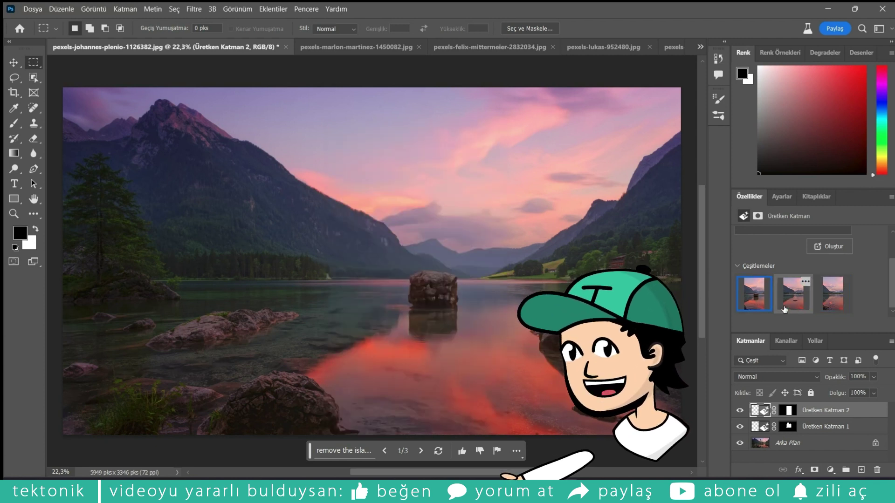
pyautogui.click(754, 294)
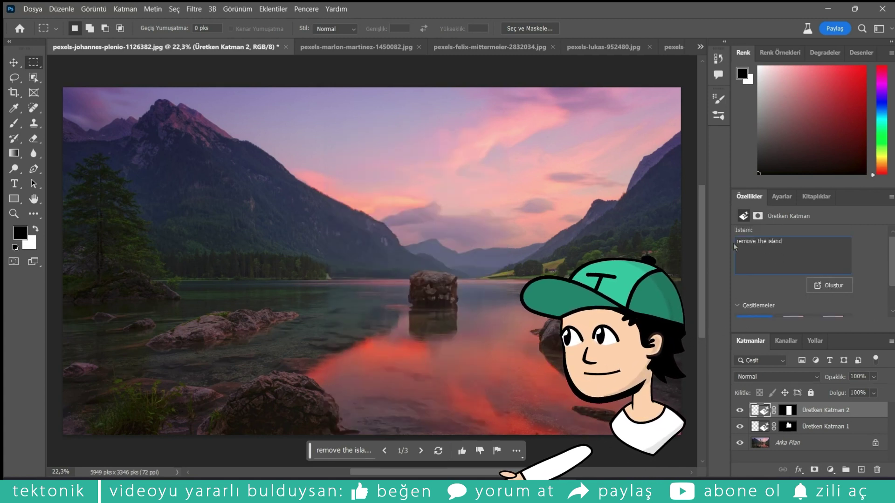
pyautogui.moveTo(786, 245); pyautogui.dragTo(704, 240)
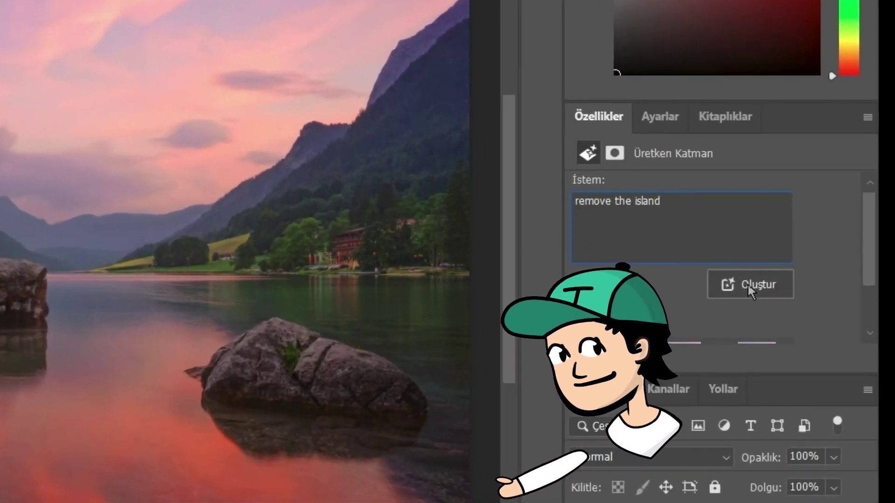
# Regenerate 'remove the island' for three more variations and apply variation 3 with open water.
pyautogui.click(748, 285)
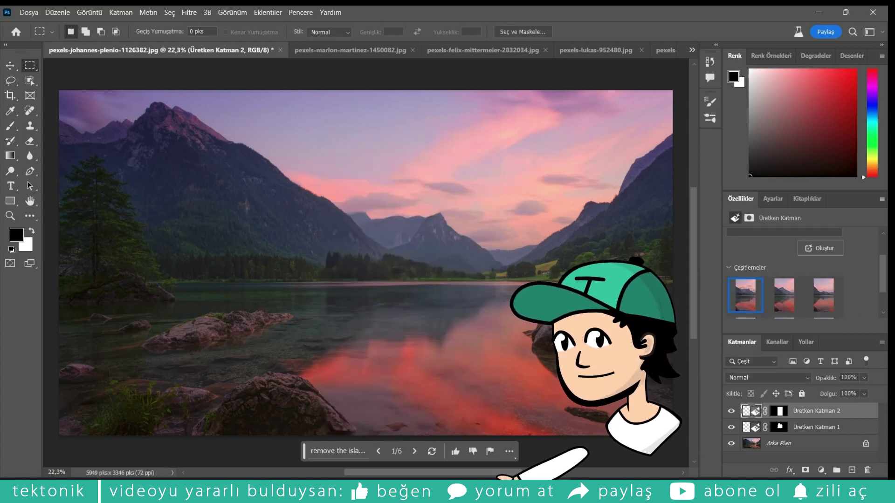
pyautogui.moveTo(822, 294)
pyautogui.click(784, 256)
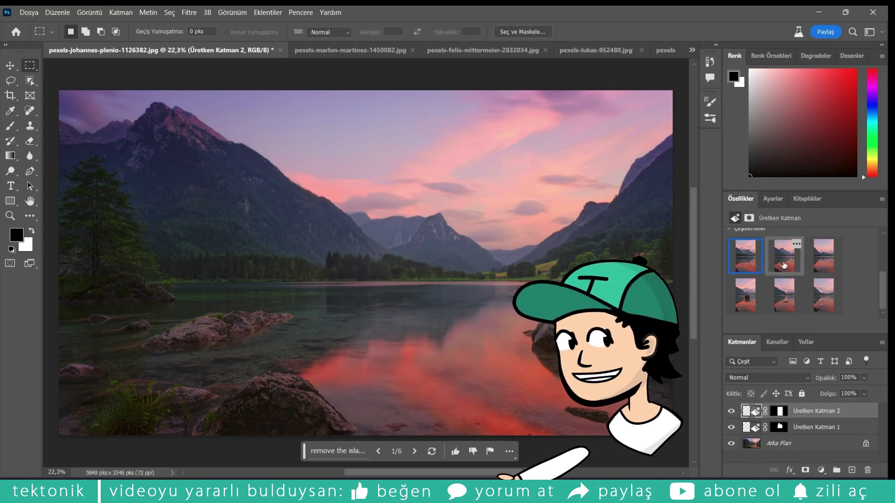
pyautogui.click(823, 260)
pyautogui.click(752, 264)
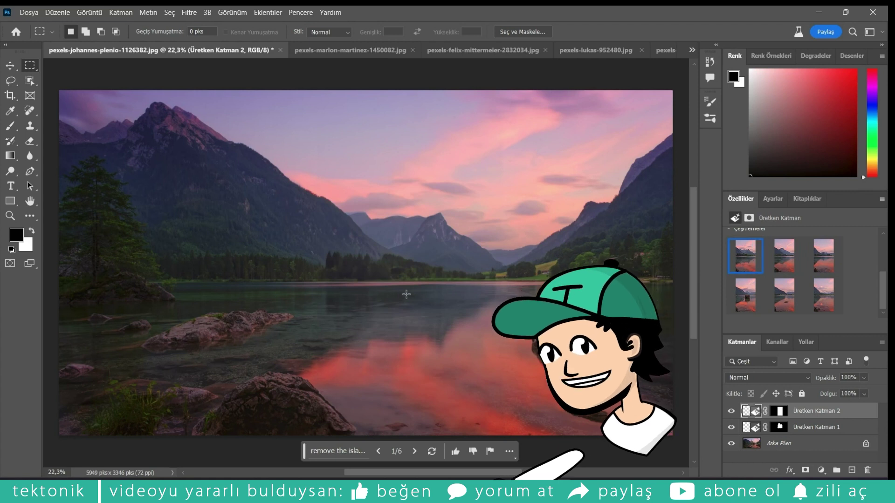
pyautogui.click(801, 258)
pyautogui.click(822, 256)
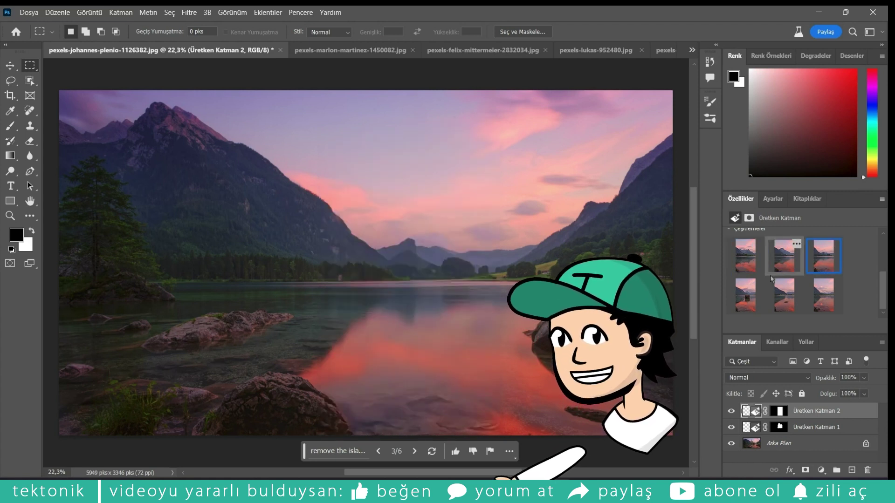
# Hide and re-show Üretken Katman 1 and 2 to compare, then move to the mountain lake photo.
pyautogui.click(777, 447)
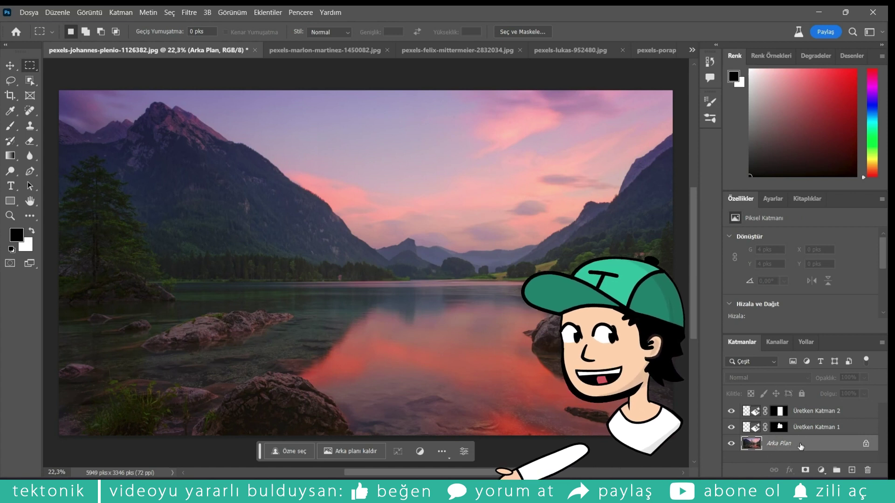
pyautogui.click(797, 414)
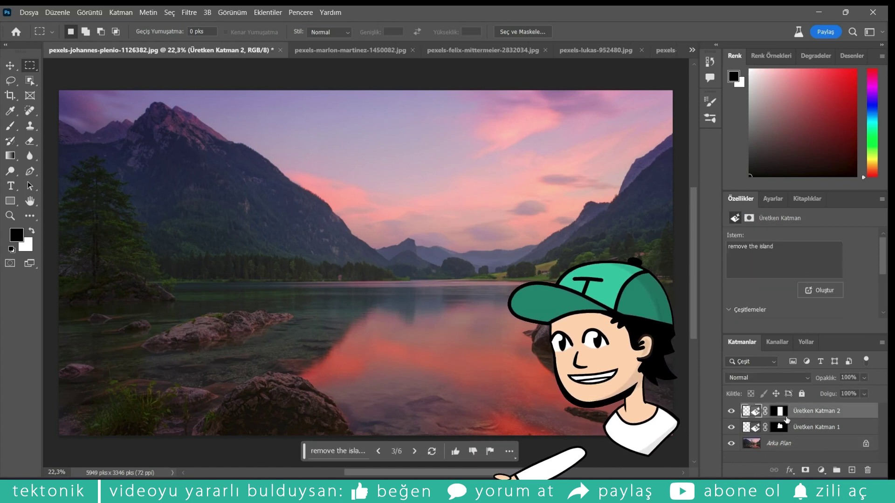
pyautogui.click(730, 412)
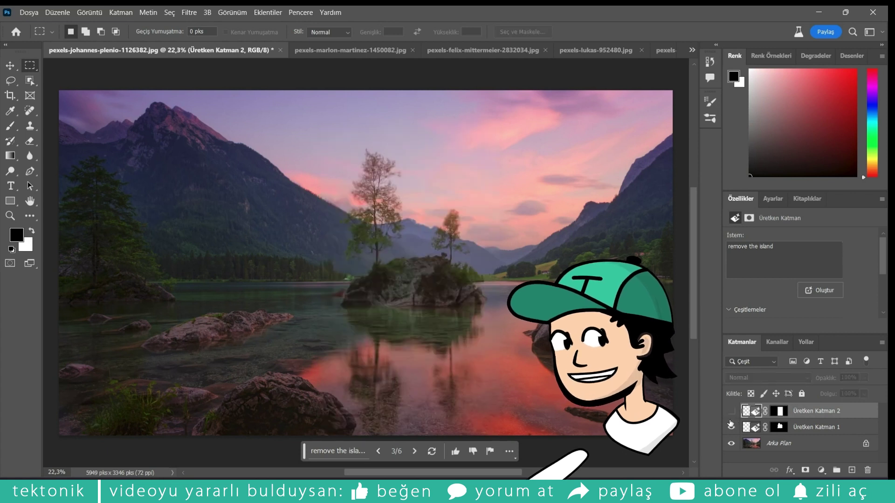
pyautogui.click(731, 427)
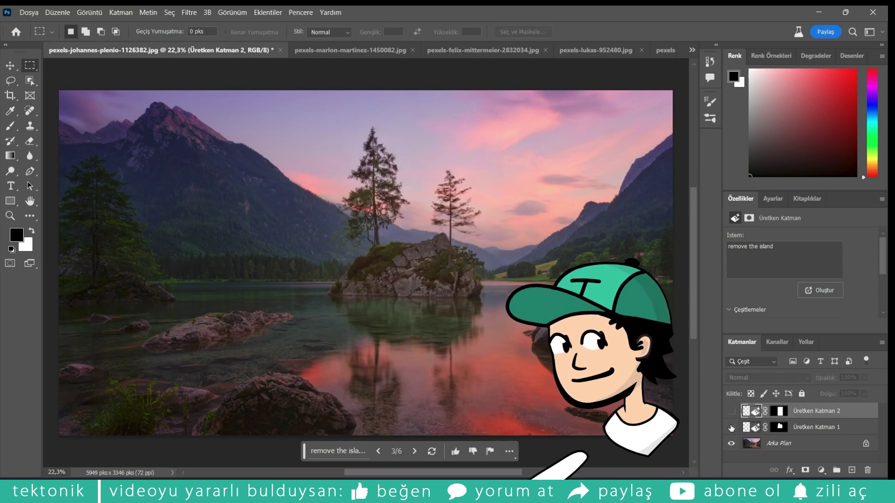
pyautogui.click(771, 444)
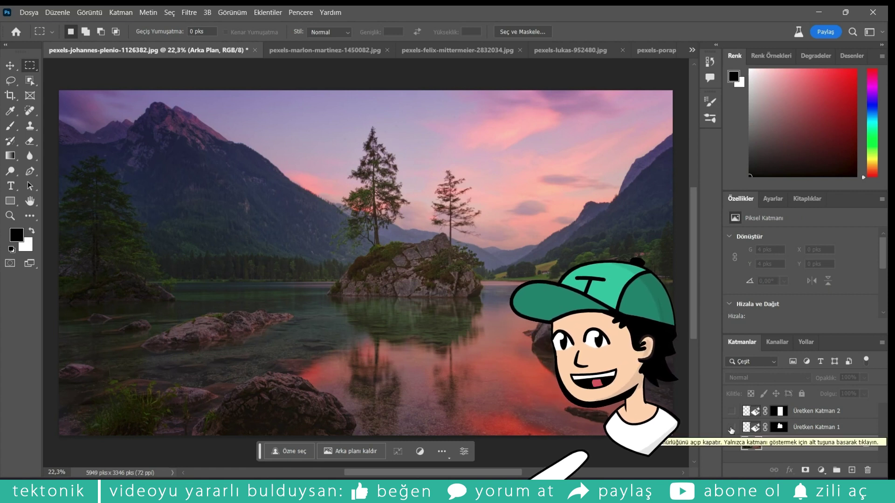
pyautogui.click(731, 428)
pyautogui.click(731, 411)
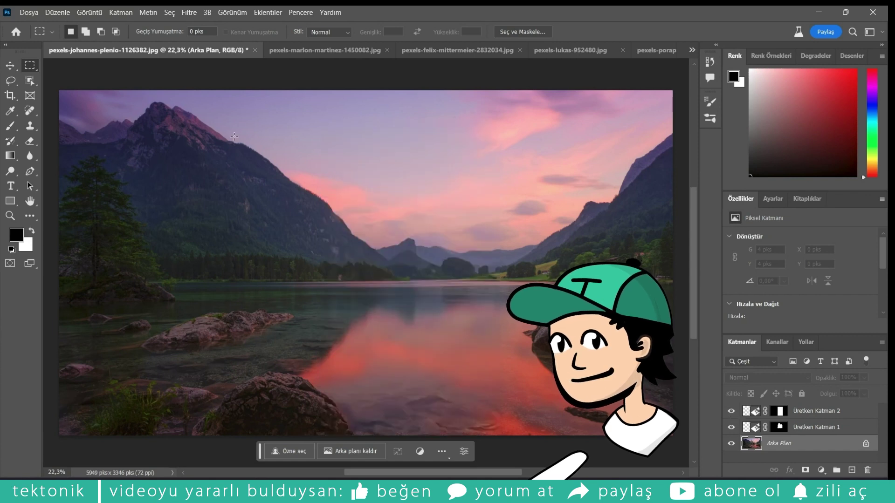
pyautogui.click(325, 50)
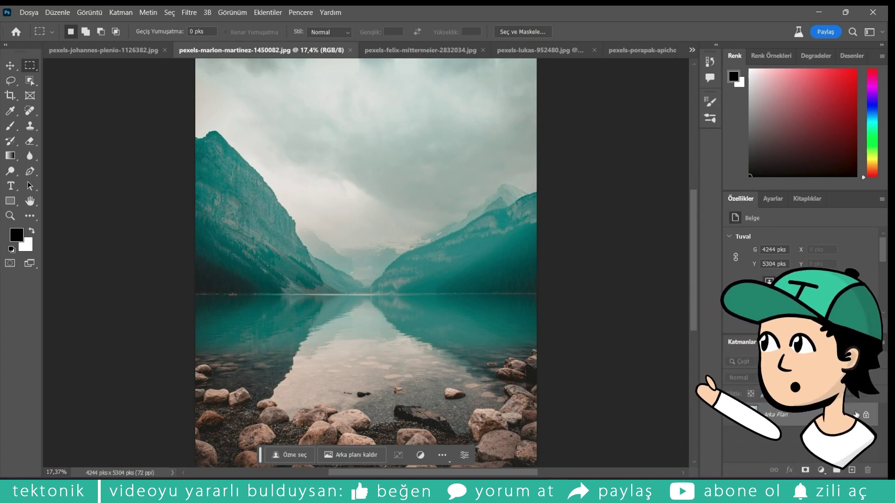
# Marquee the lake centre and generate fill with the prompt 'add a boat'.
pyautogui.click(10, 80)
pyautogui.click(30, 66)
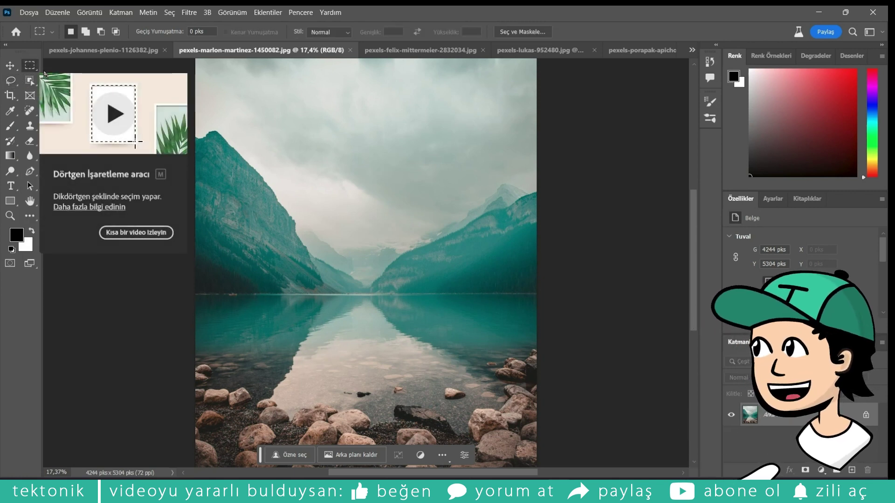
pyautogui.moveTo(318, 190); pyautogui.dragTo(442, 352)
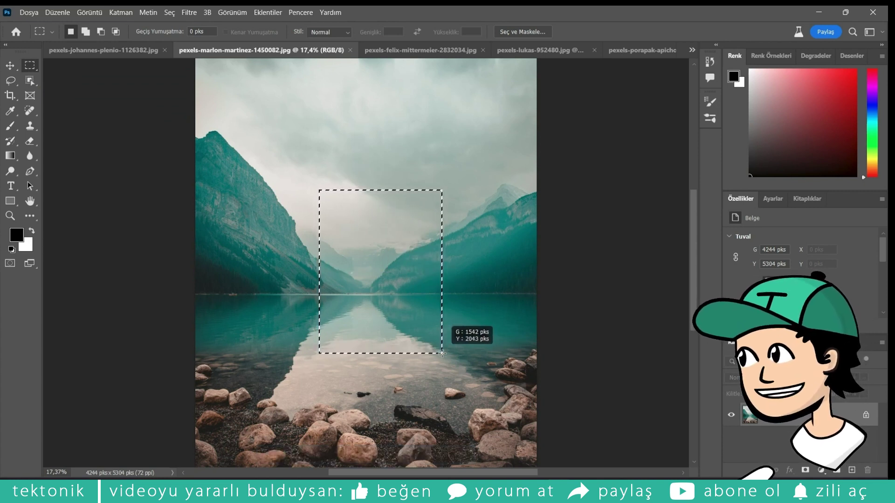
pyautogui.moveTo(442, 352); pyautogui.dragTo(442, 353)
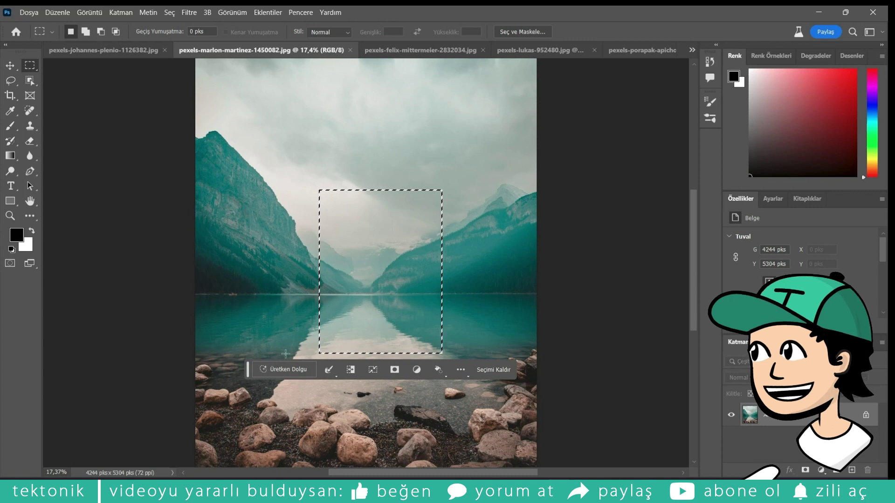
pyautogui.click(282, 370)
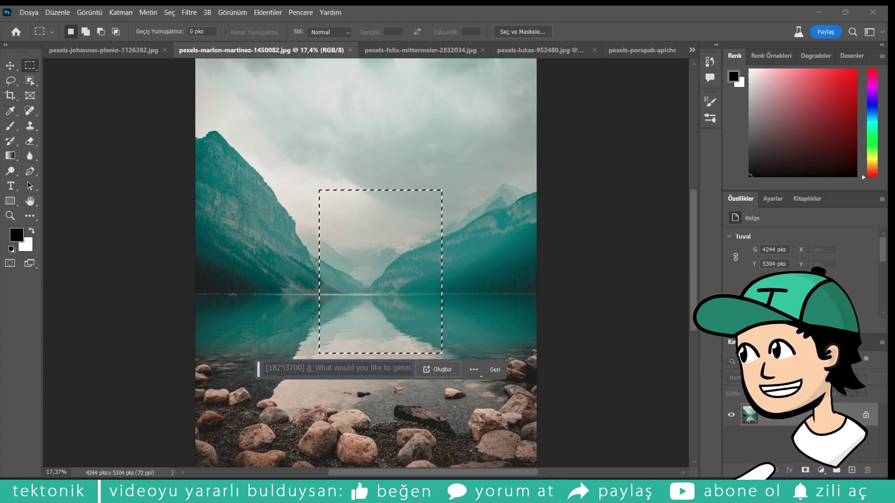
pyautogui.click(495, 370)
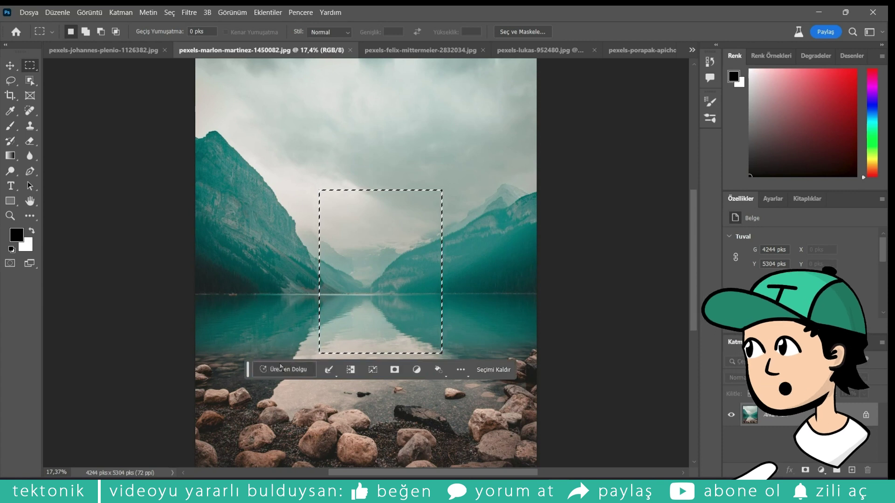
pyautogui.click(287, 371)
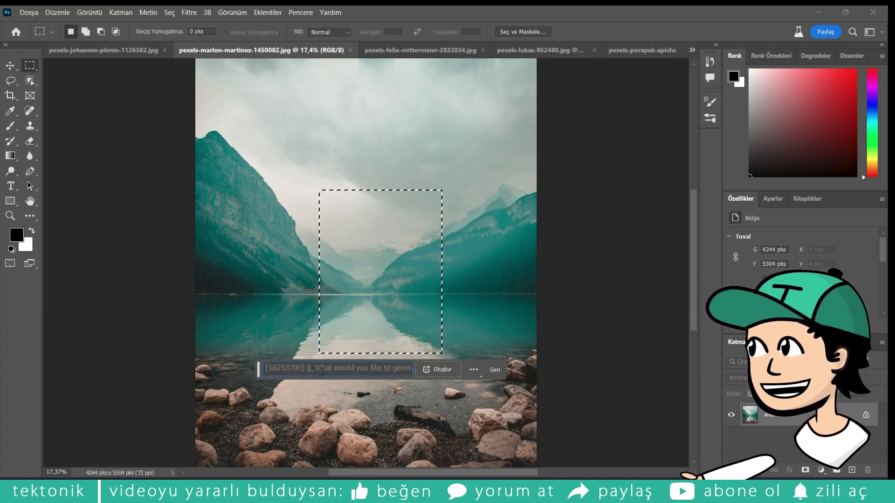
pyautogui.write('add a boat')
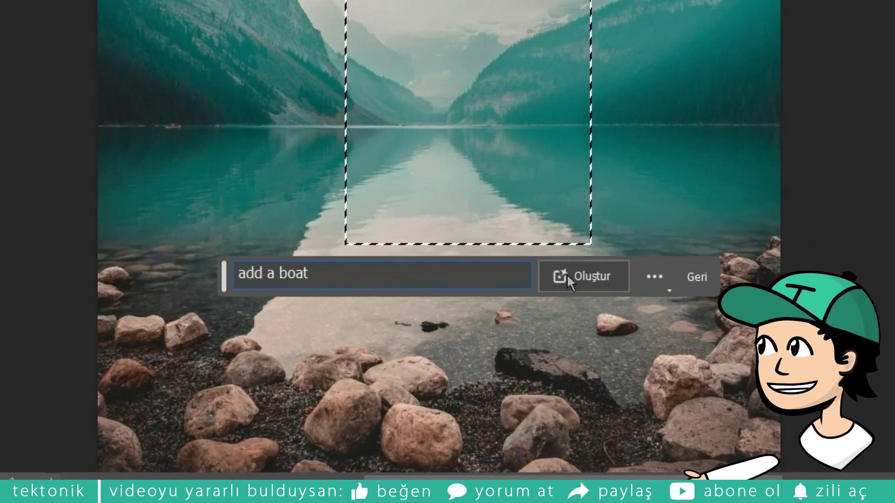
pyautogui.click(566, 288)
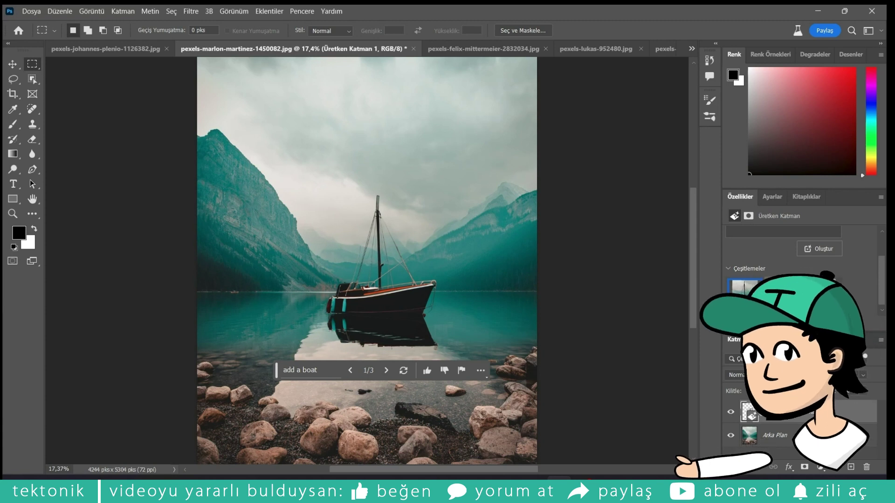
# Compare the three boat variations, keep the dark sailboat (1/3), then switch to the mountain cabin photo.
pyautogui.click(787, 302)
pyautogui.click(823, 297)
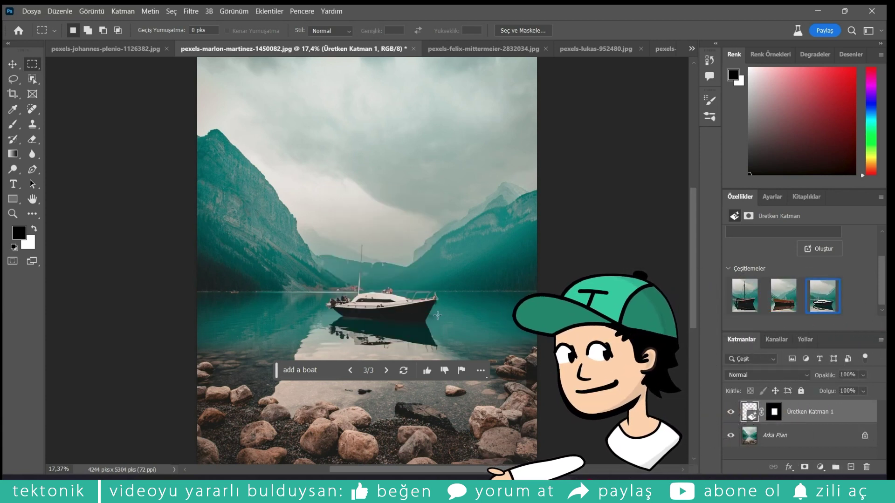
pyautogui.click(745, 296)
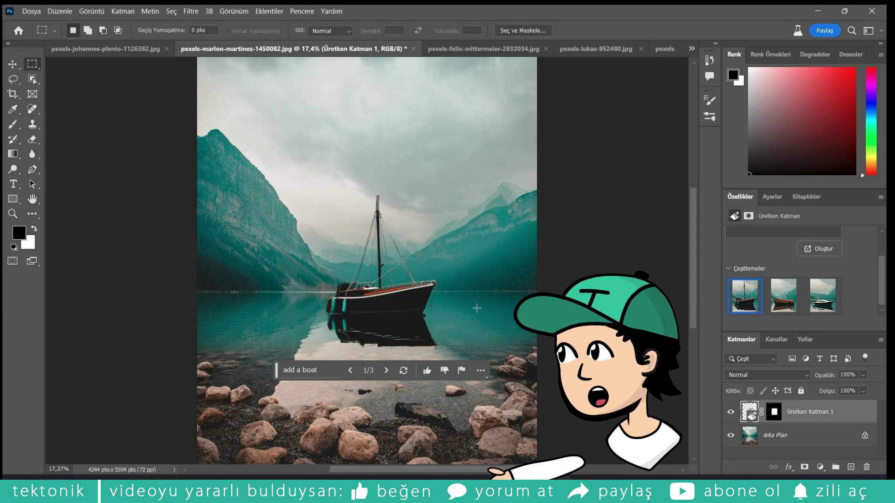
pyautogui.click(792, 310)
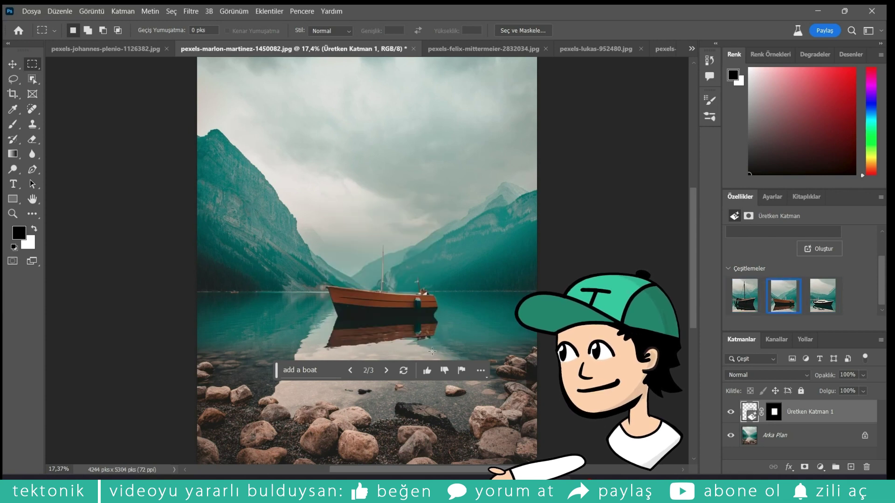
pyautogui.click(350, 370)
pyautogui.click(386, 370)
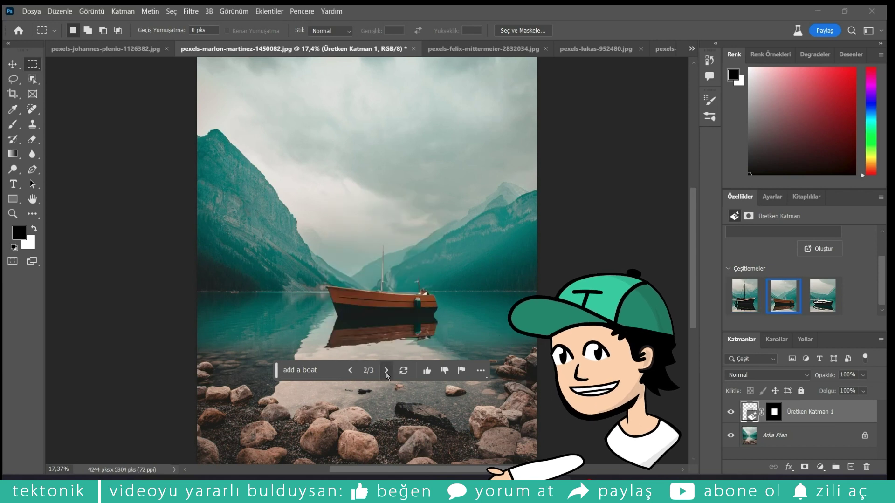
pyautogui.click(349, 372)
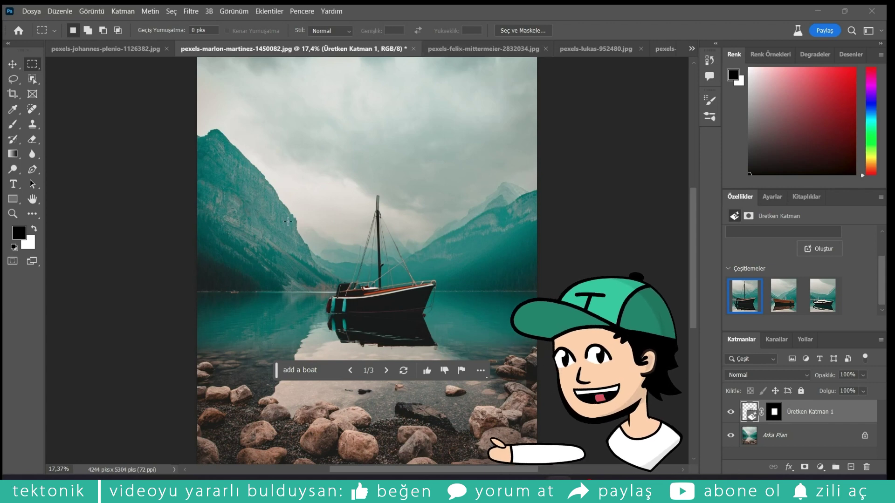
pyautogui.click(483, 48)
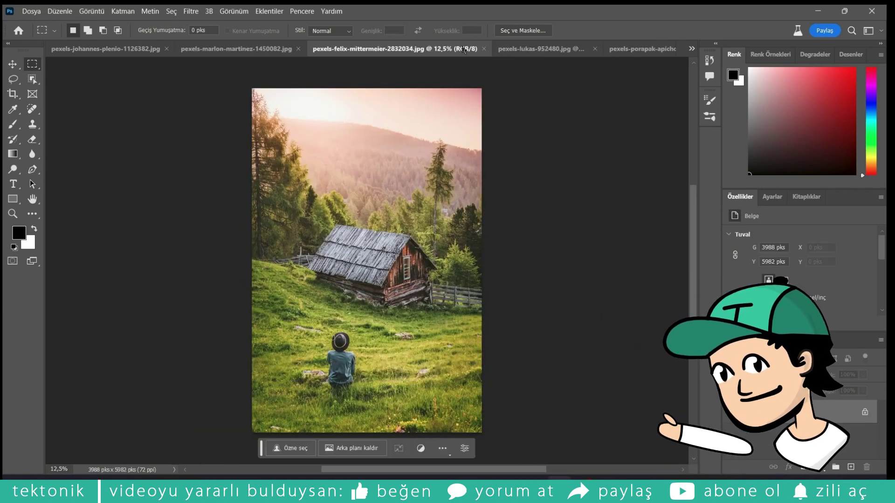
# Switch to the lemons-on-slate photo and pick the Object Selection tool.
pyautogui.click(534, 57)
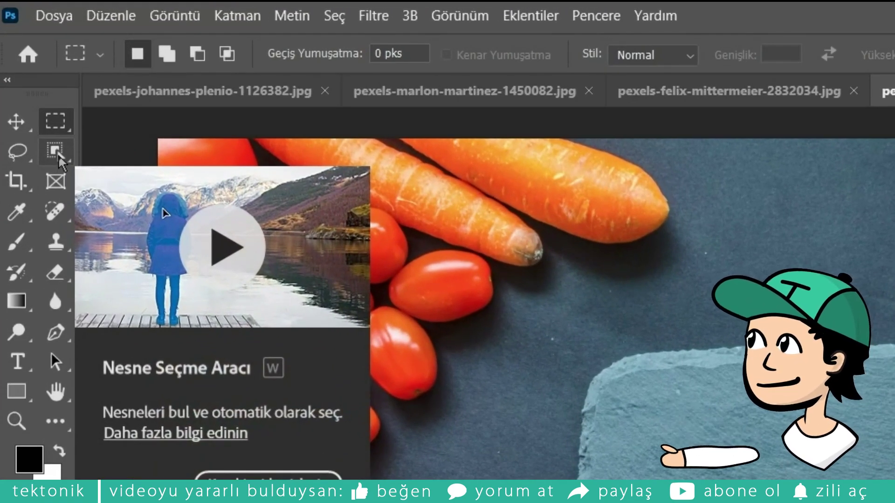
pyautogui.click(58, 157)
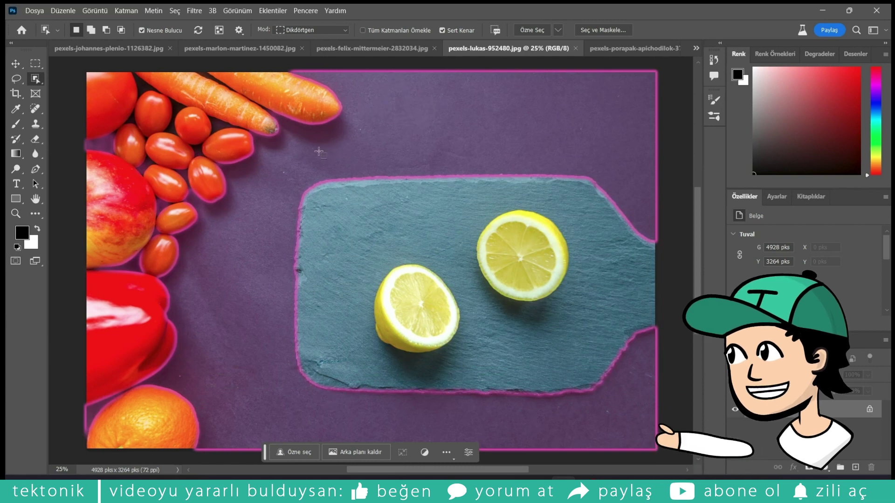
# Select the right lemon half and generate fill with the prompt 'plate'.
pyautogui.click(519, 244)
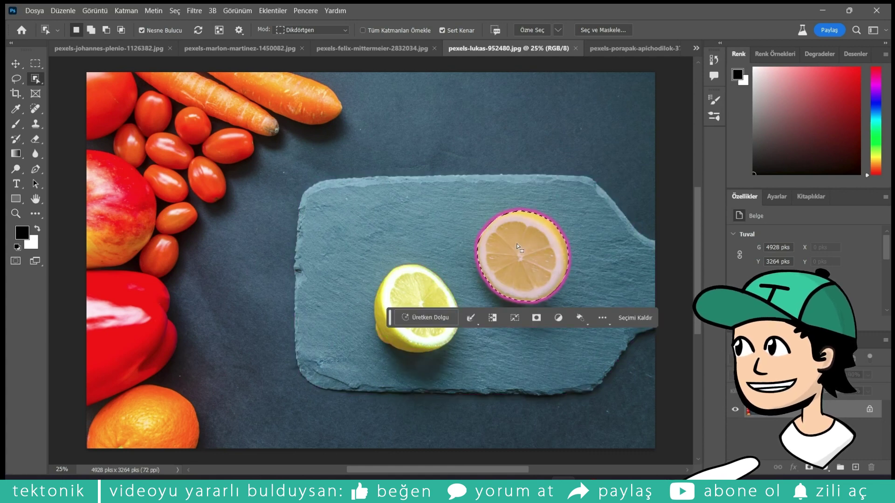
pyautogui.click(429, 322)
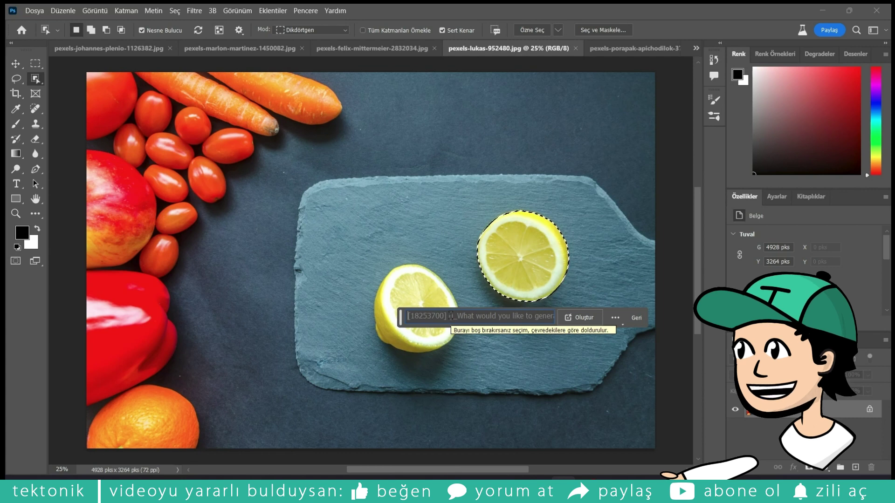
pyautogui.write('plate')
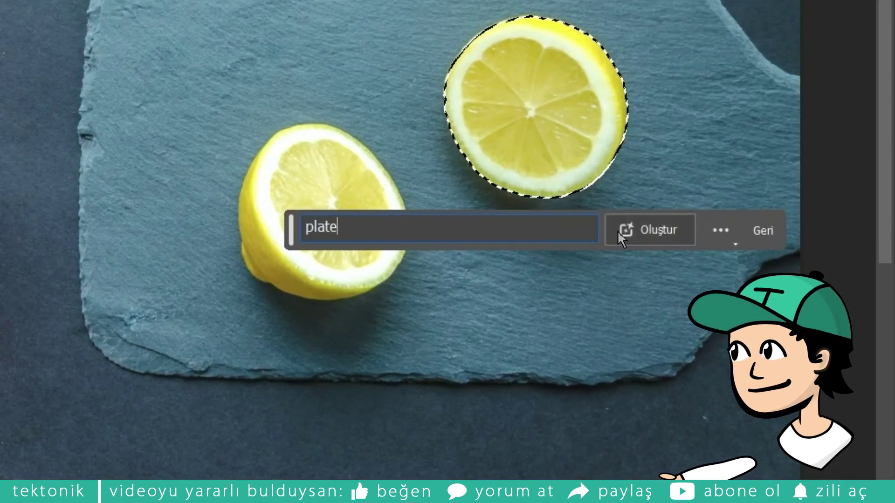
pyautogui.click(616, 230)
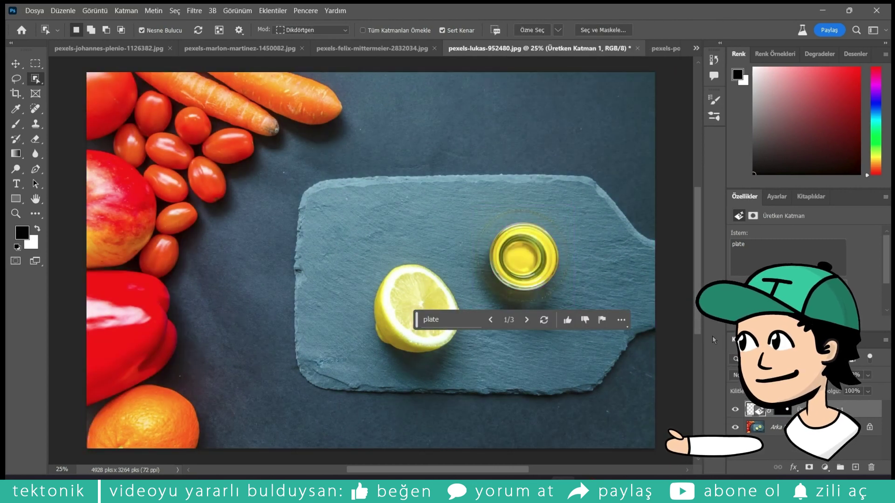
# Zoom in closely on the generated glass bowl from the 'plate' fill.
pyautogui.press('z')
pyautogui.moveTo(562, 242); pyautogui.dragTo(527, 185)
pyautogui.press('w')
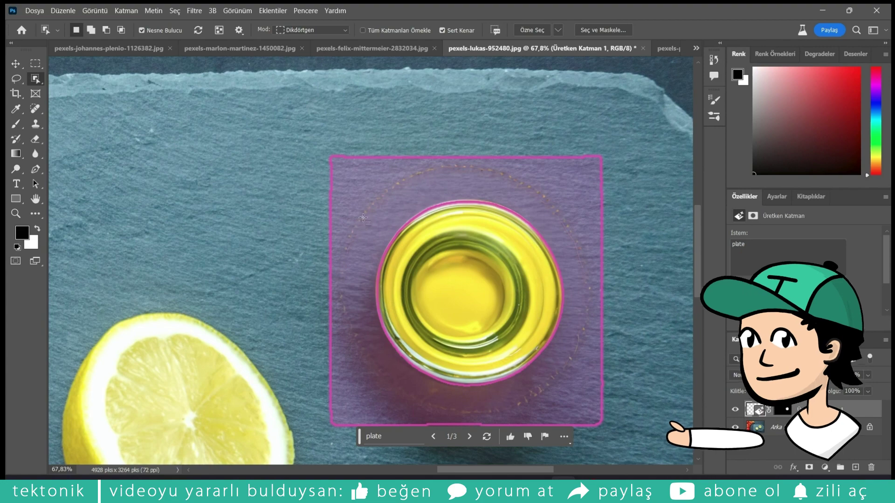
pyautogui.press('z')
pyautogui.moveTo(559, 396)
pyautogui.mouseDown()
pyautogui.moveTo(587, 397)
pyautogui.moveTo(583, 283)
pyautogui.moveTo(514, 235)
pyautogui.moveTo(485, 235)
pyautogui.mouseUp()
pyautogui.press('w')
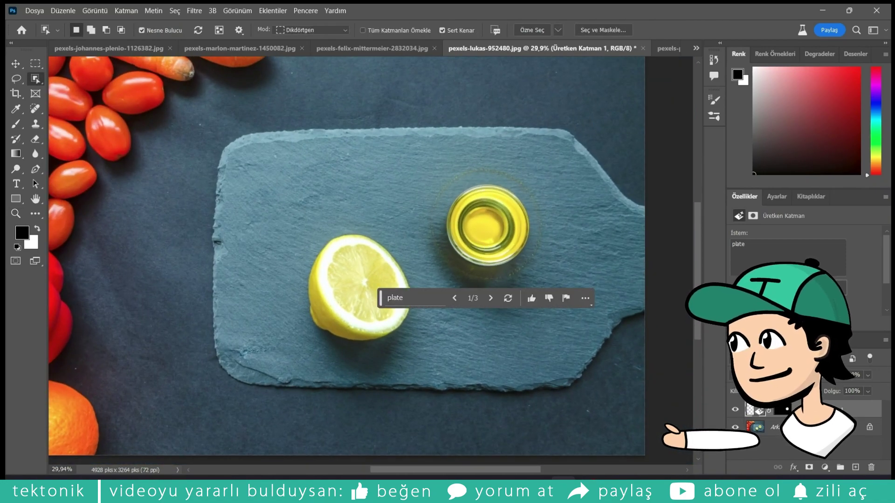
pyautogui.scroll(-3, 806, 261)
# Compare the cream dessert and yellow variations, settling on variation 3 of 3.
pyautogui.click(787, 294)
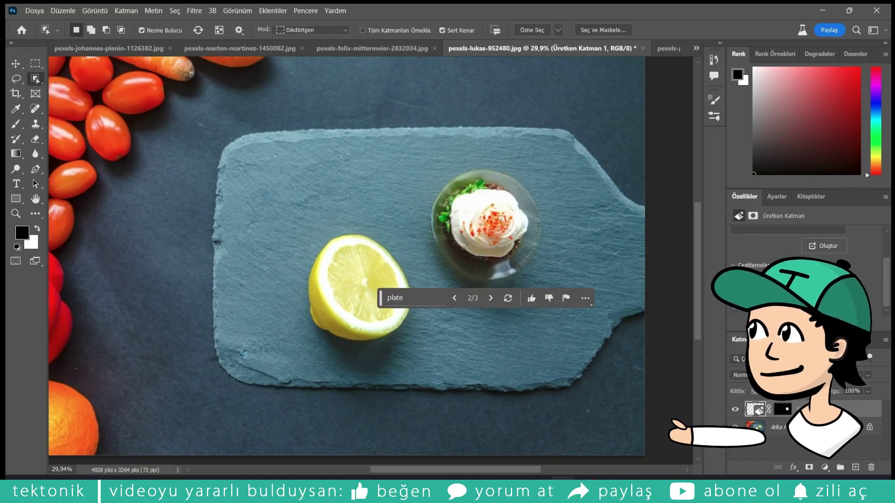
pyautogui.press('z')
pyautogui.moveTo(540, 229)
pyautogui.mouseDown()
pyautogui.moveTo(588, 232)
pyautogui.moveTo(426, 233)
pyautogui.mouseUp()
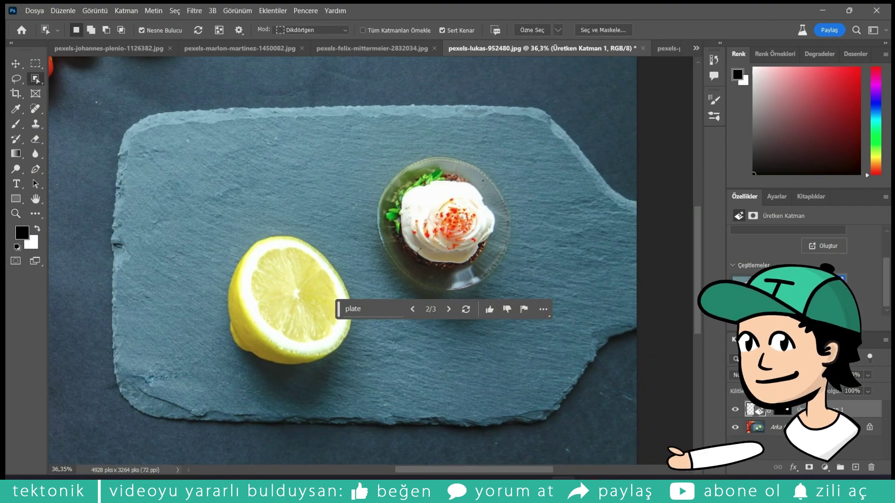
pyautogui.click(449, 309)
pyautogui.moveTo(434, 223)
pyautogui.mouseDown()
pyautogui.moveTo(489, 224)
pyautogui.moveTo(455, 236)
pyautogui.mouseUp()
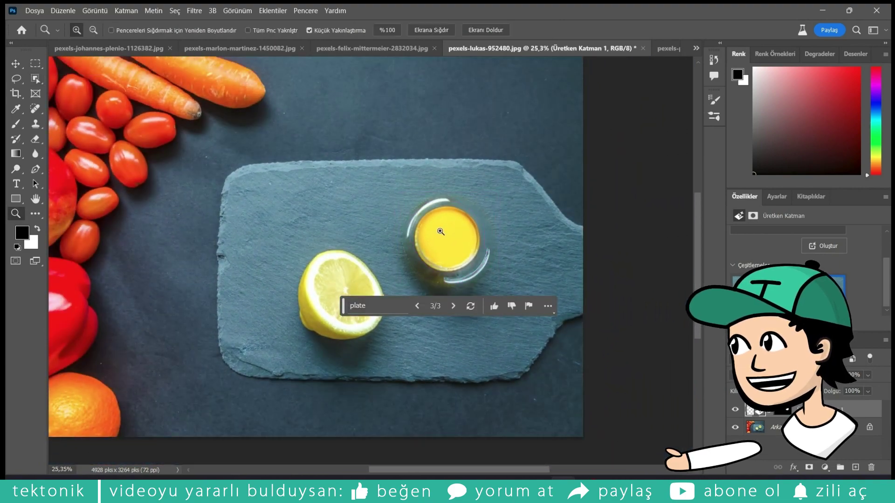
pyautogui.moveTo(455, 235); pyautogui.dragTo(461, 232)
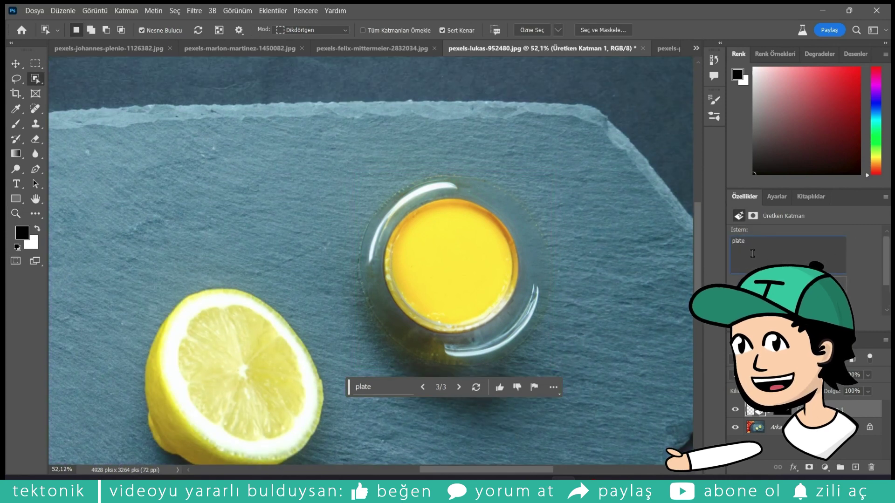
# Zoom back out until the whole fruit photo fits in view.
pyautogui.write('z')
pyautogui.moveTo(495, 280); pyautogui.dragTo(447, 284)
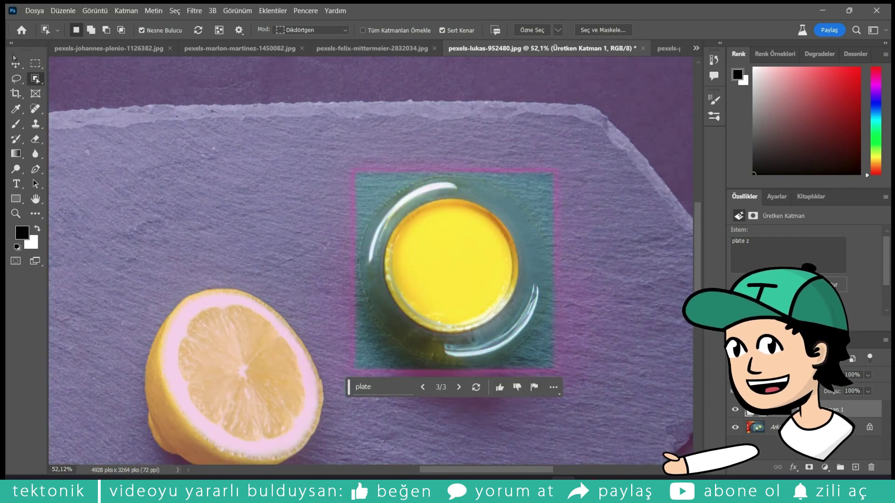
pyautogui.press('z')
pyautogui.scroll(-3, 561, 187)
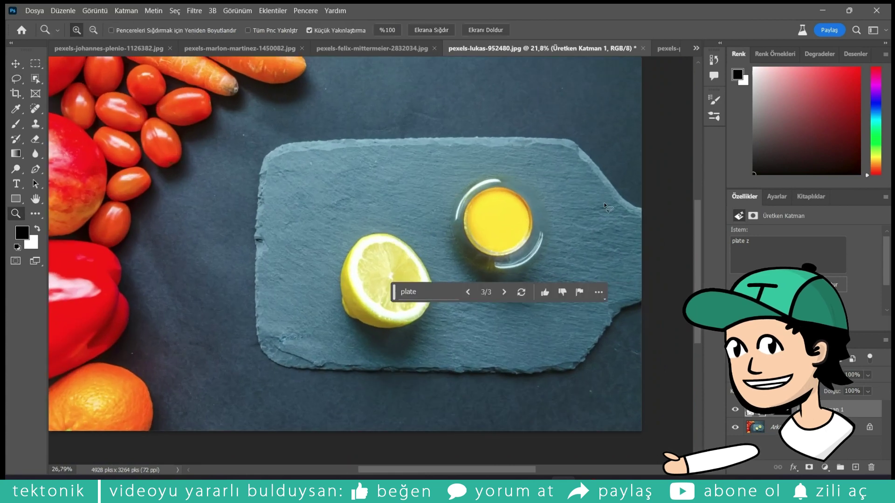
pyautogui.moveTo(564, 231); pyautogui.dragTo(625, 211)
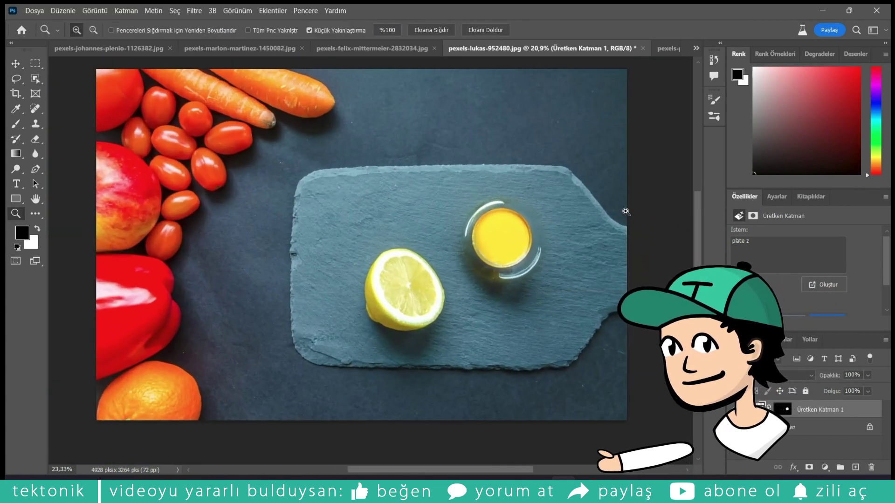
pyautogui.press('l')
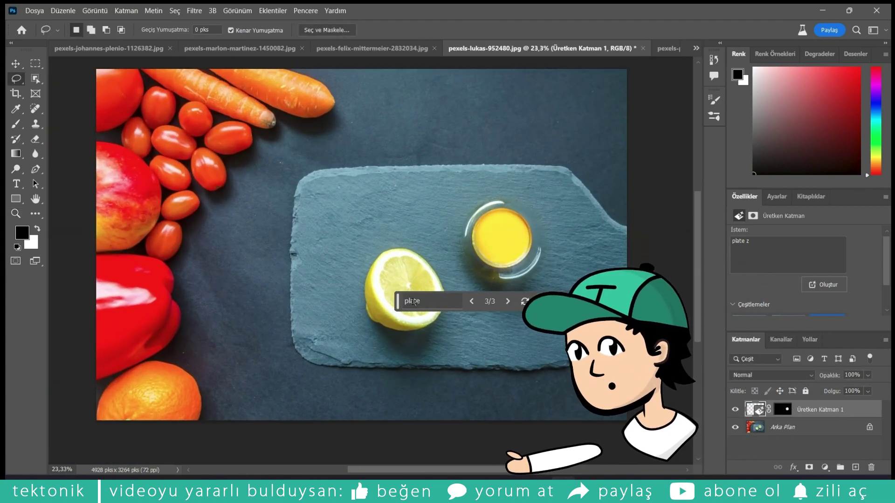
# Select the slate board on the Arka Plan layer and enter the 'wood texture' fill prompt.
pyautogui.press('w')
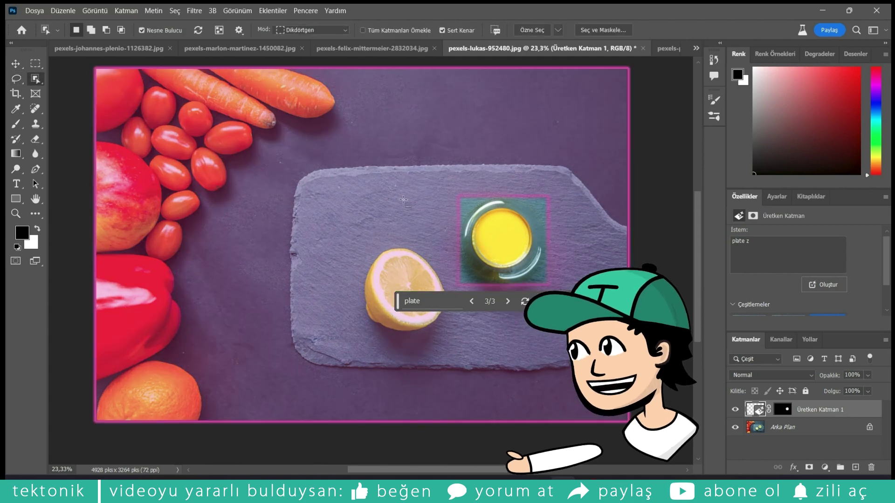
pyautogui.click(811, 433)
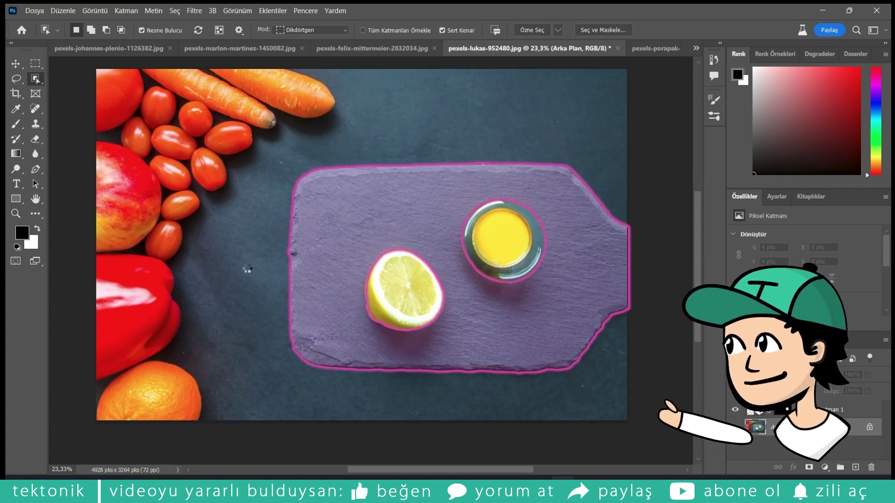
pyautogui.click(322, 270)
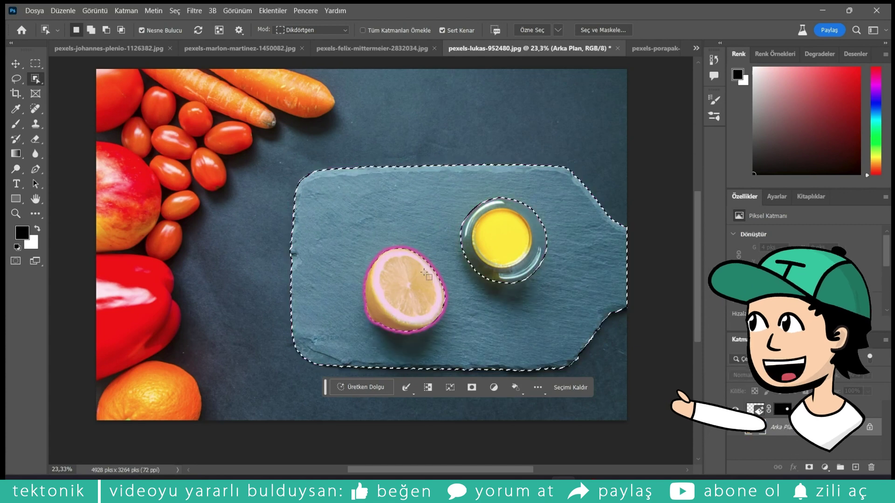
pyautogui.click(351, 388)
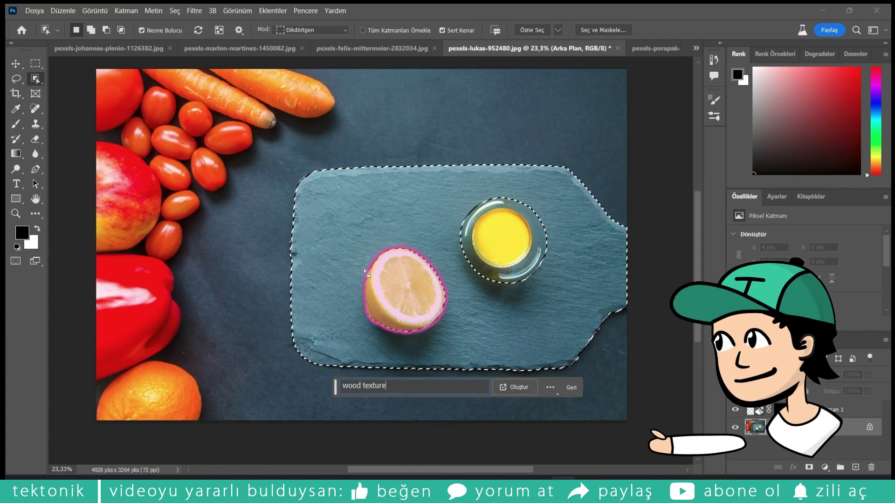
# Generate the wood board excluding the lemon, keep variation 3 of 3, then open the sunglasses photo.
pyautogui.click(364, 271)
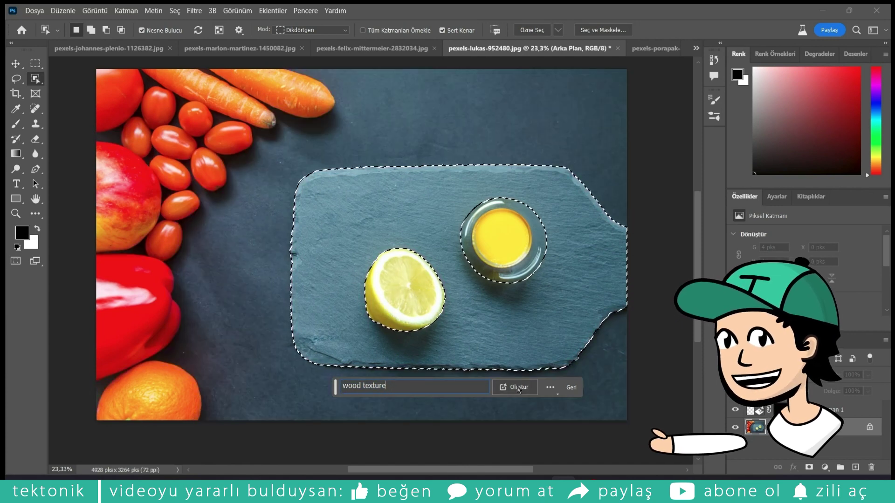
pyautogui.click(517, 387)
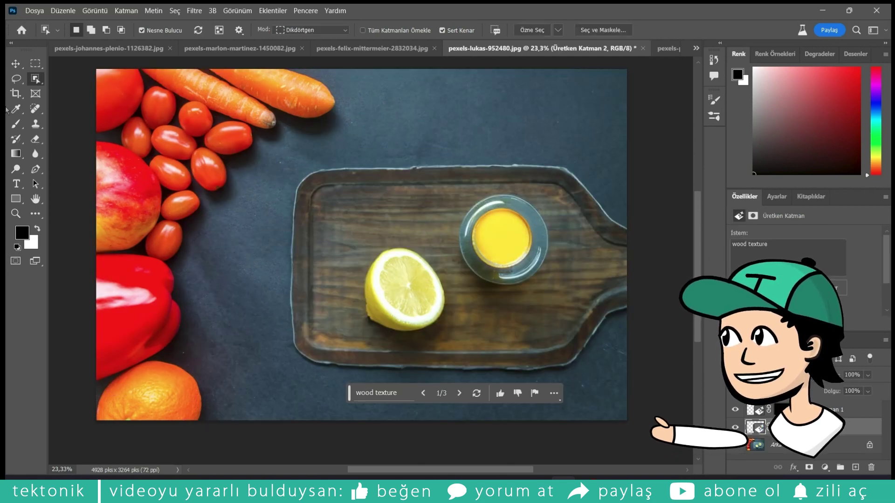
pyautogui.click(19, 68)
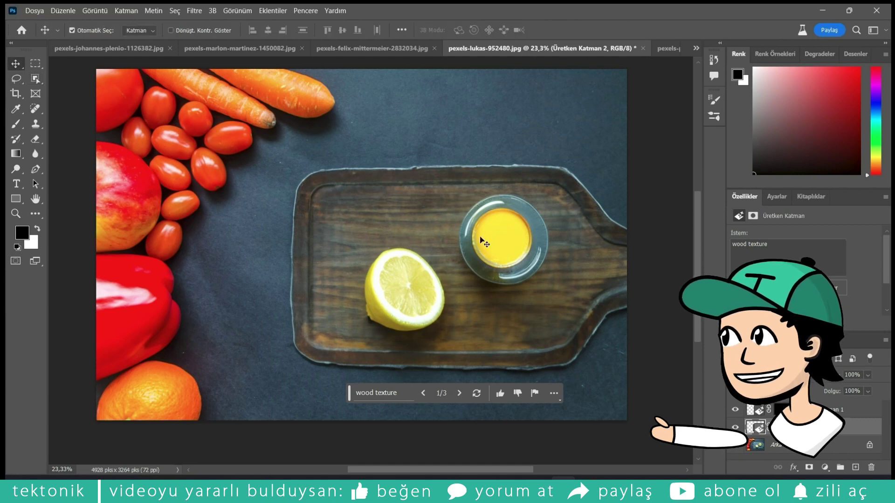
pyautogui.scroll(-3, 863, 306)
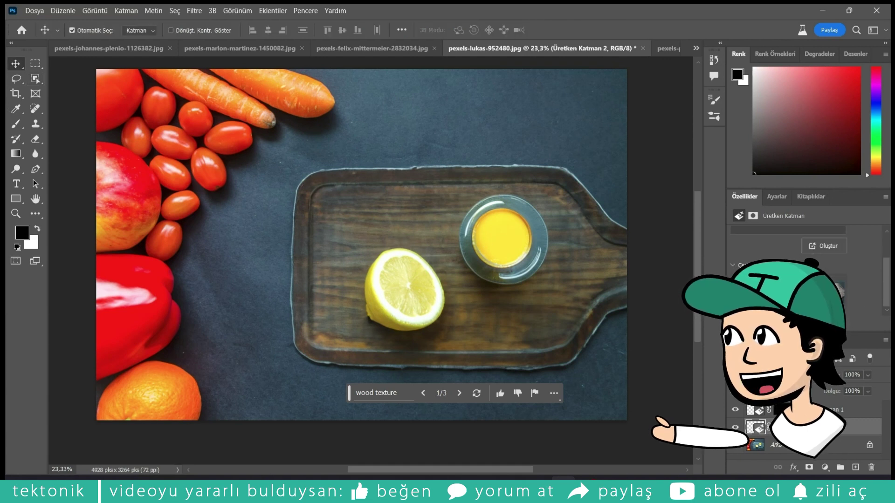
pyautogui.click(841, 299)
pyautogui.click(836, 291)
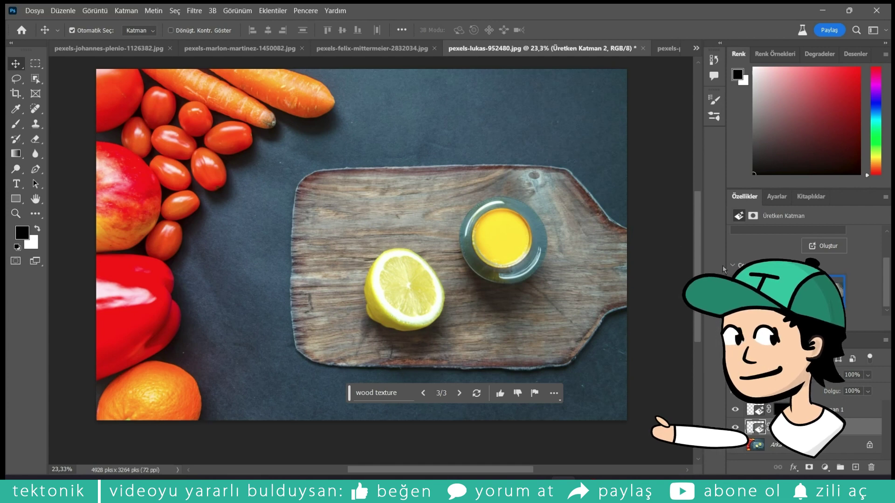
pyautogui.click(659, 49)
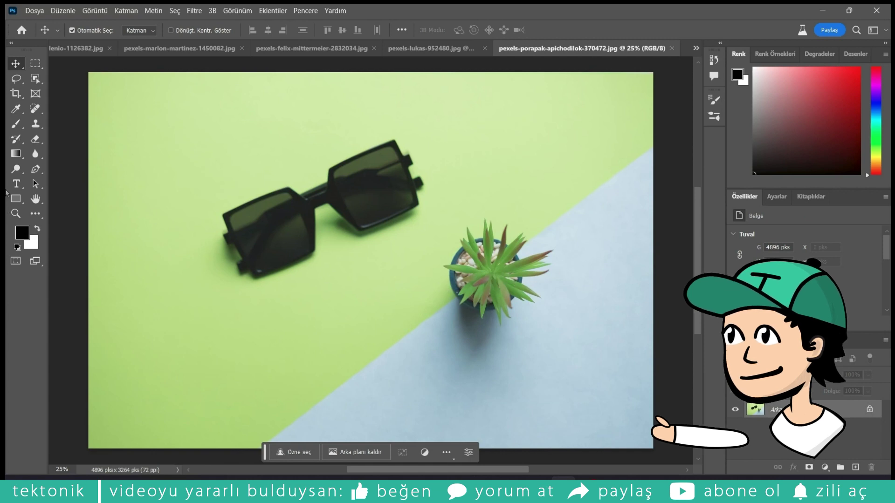
# Marquee-select around the sunglasses and generate fill with the prompt 'replace with laptop'.
pyautogui.click(34, 84)
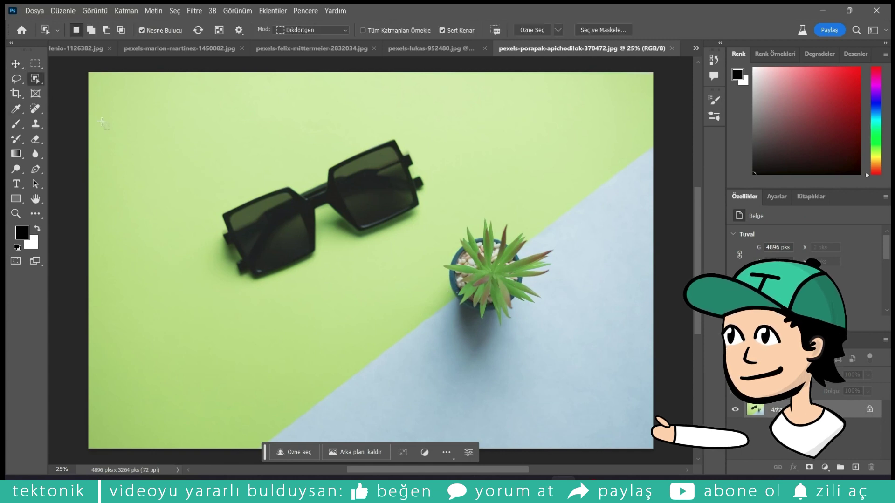
pyautogui.click(36, 64)
pyautogui.moveTo(189, 130)
pyautogui.mouseDown()
pyautogui.moveTo(437, 282)
pyautogui.moveTo(432, 294)
pyautogui.mouseUp()
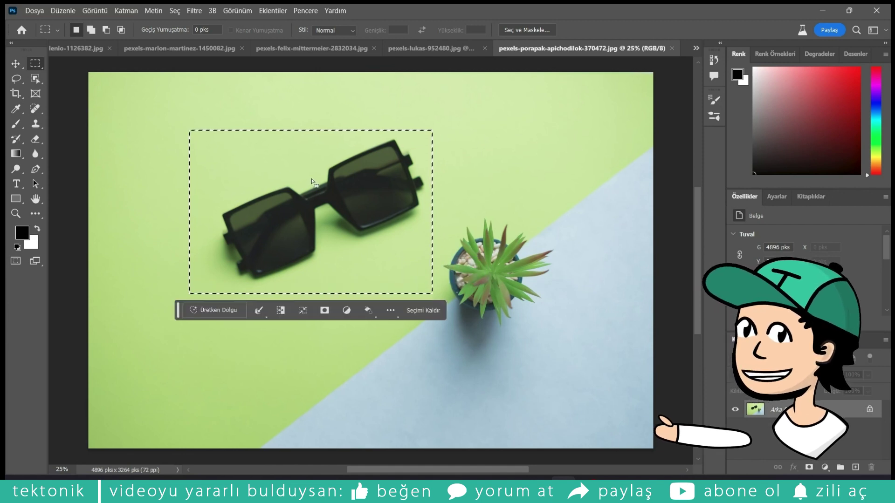
pyautogui.click(215, 310)
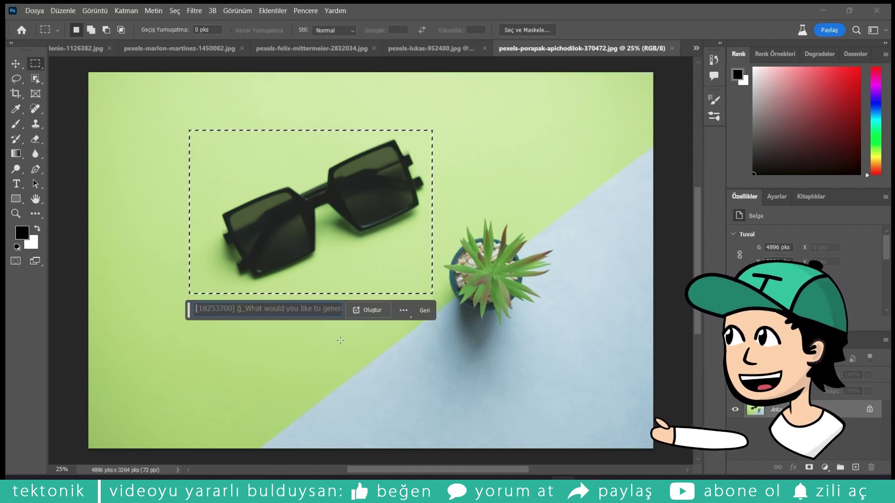
pyautogui.hotkey('ctrl', 'd')
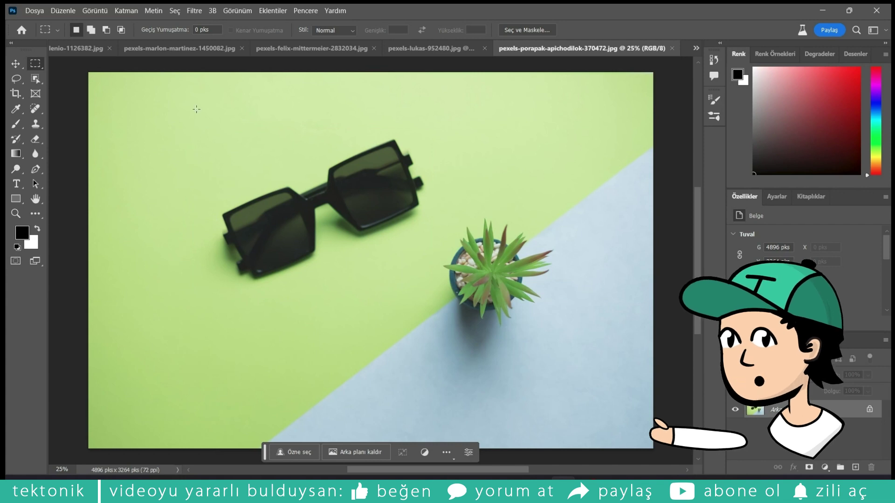
pyautogui.moveTo(198, 97); pyautogui.dragTo(430, 307)
pyautogui.click(217, 325)
pyautogui.write('replace laptop')
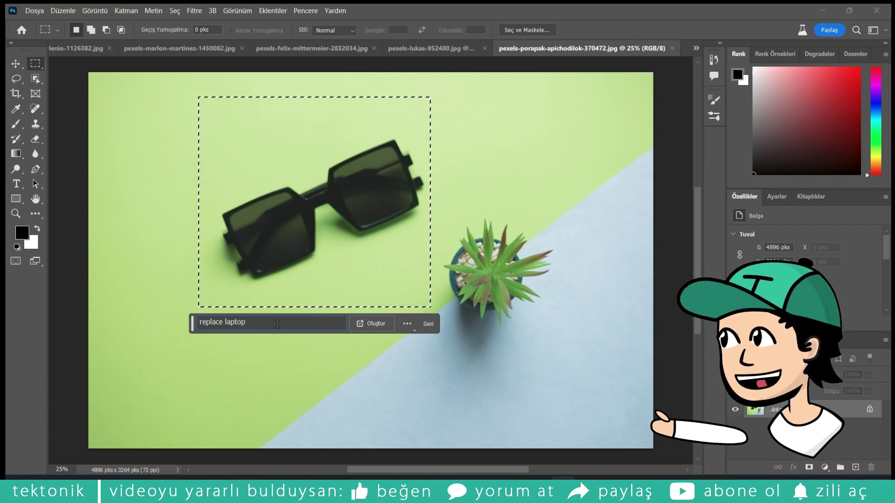
pyautogui.click(226, 322)
pyautogui.write('with')
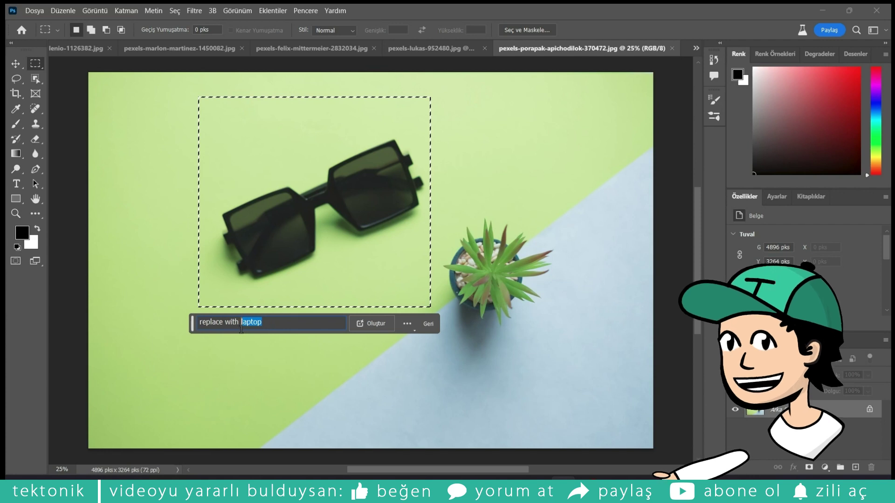
pyautogui.click(371, 323)
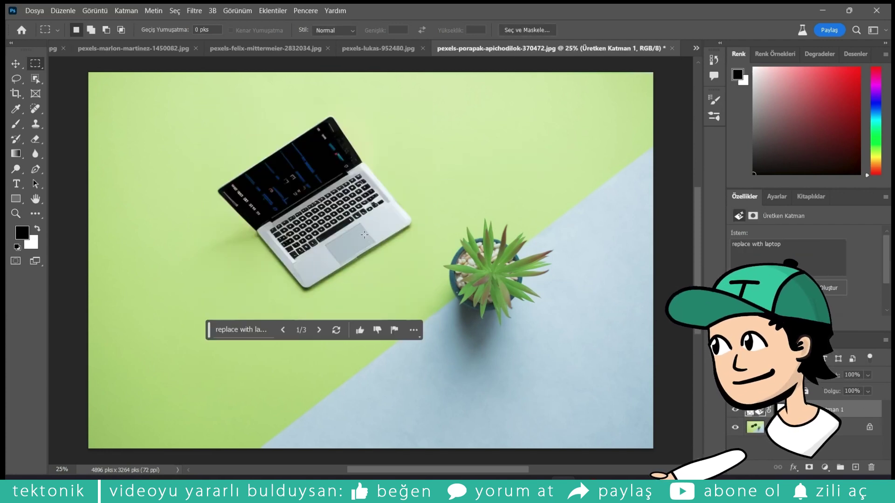
# Keep laptop variation 2 of 3 with the magnifier, then switch to the mountain cabin photo.
pyautogui.scroll(-2, 867, 284)
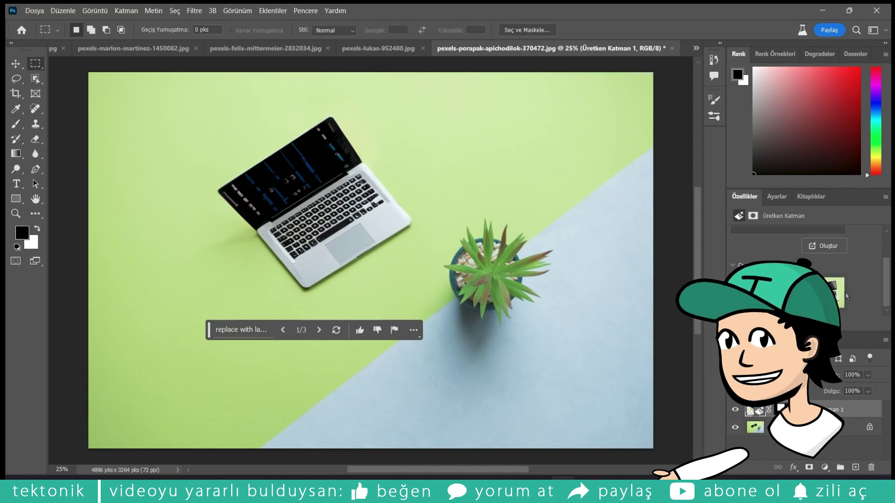
pyautogui.click(829, 294)
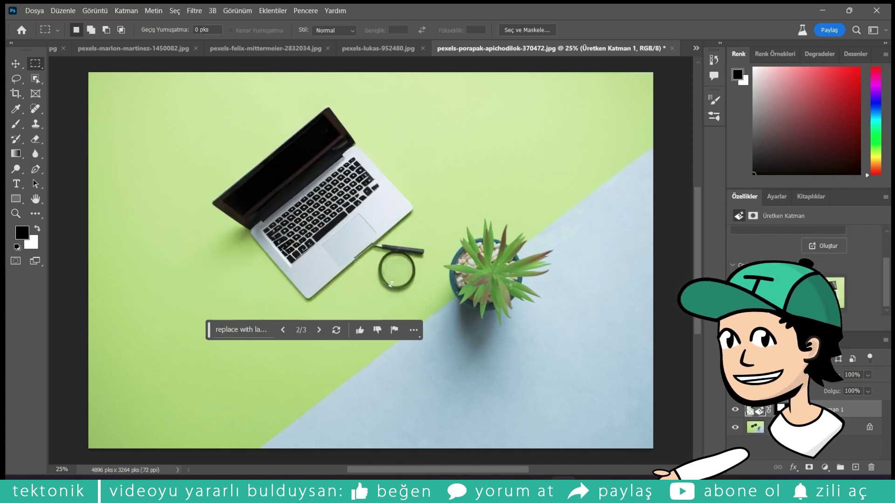
pyautogui.click(836, 293)
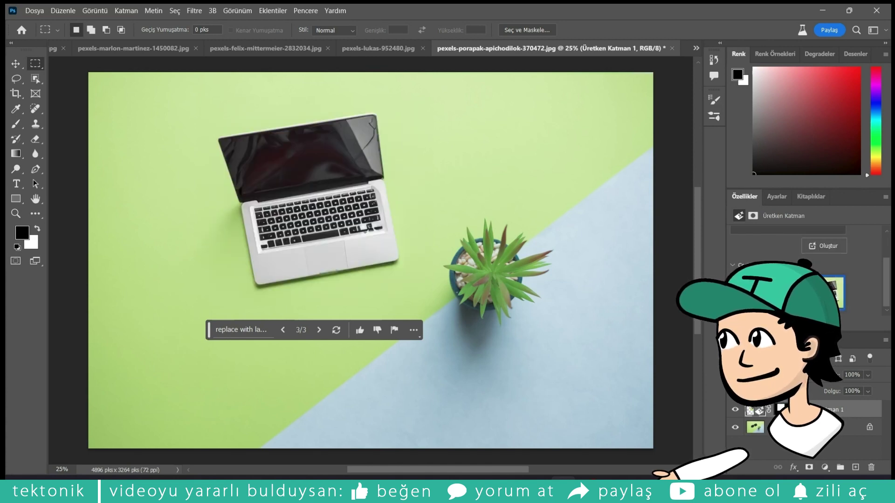
pyautogui.click(834, 293)
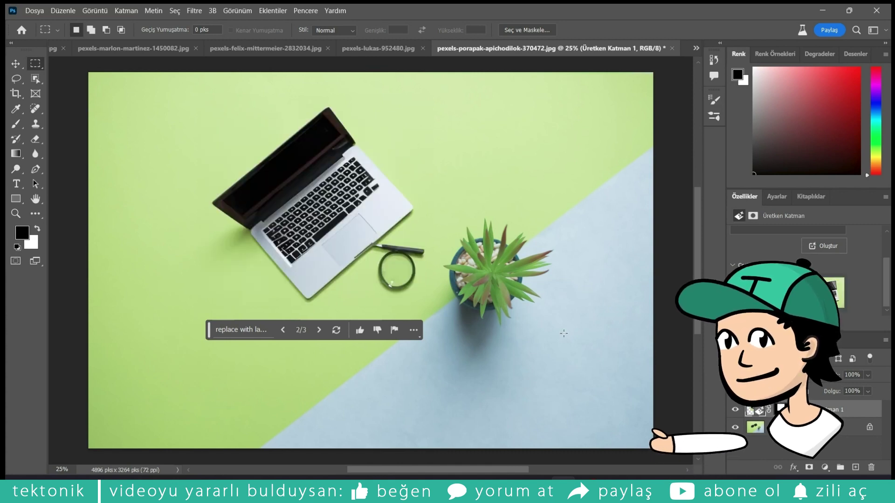
pyautogui.click(378, 48)
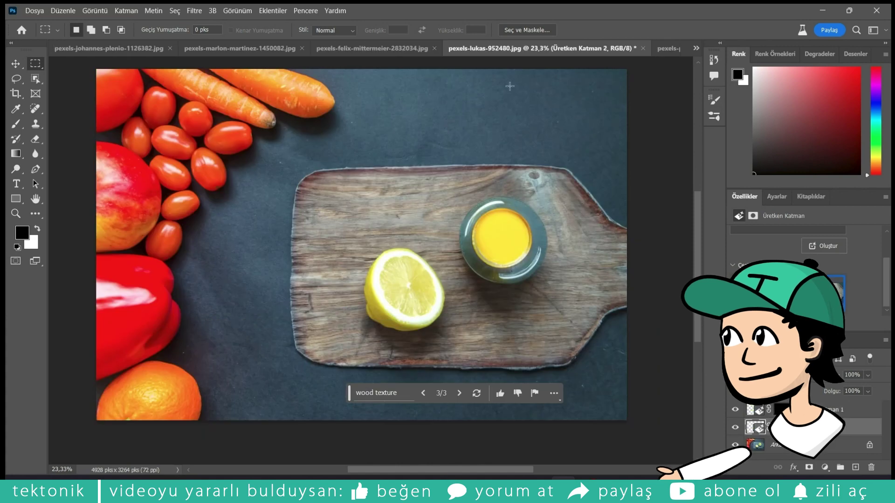
pyautogui.click(333, 48)
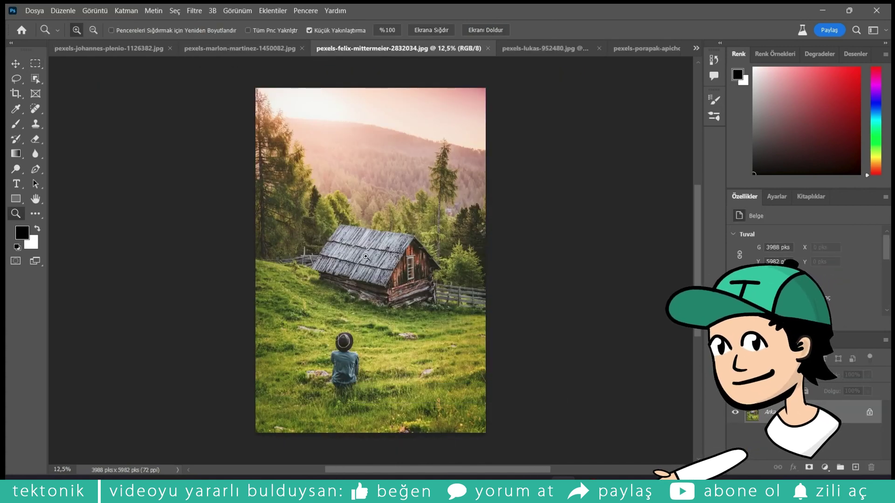
# Activate the Crop tool (Kırpma aracı) on the mountain cabin photo.
pyautogui.scroll(-2, 333, 278)
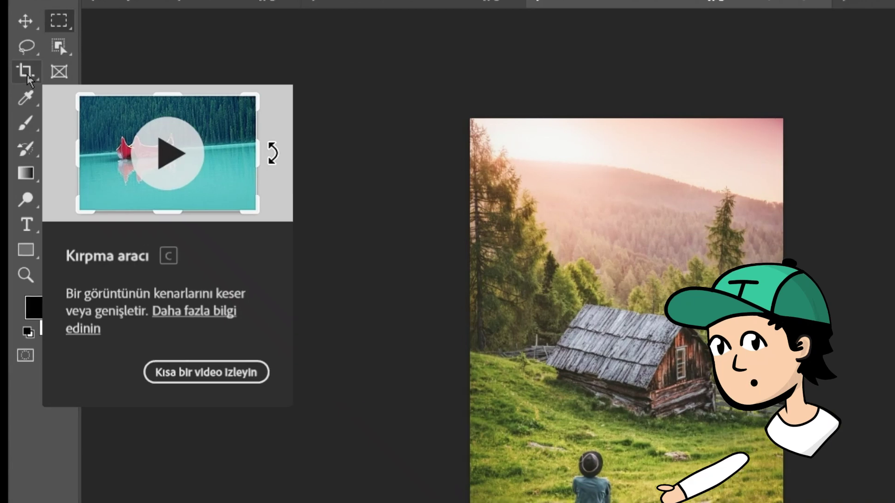
pyautogui.click(30, 64)
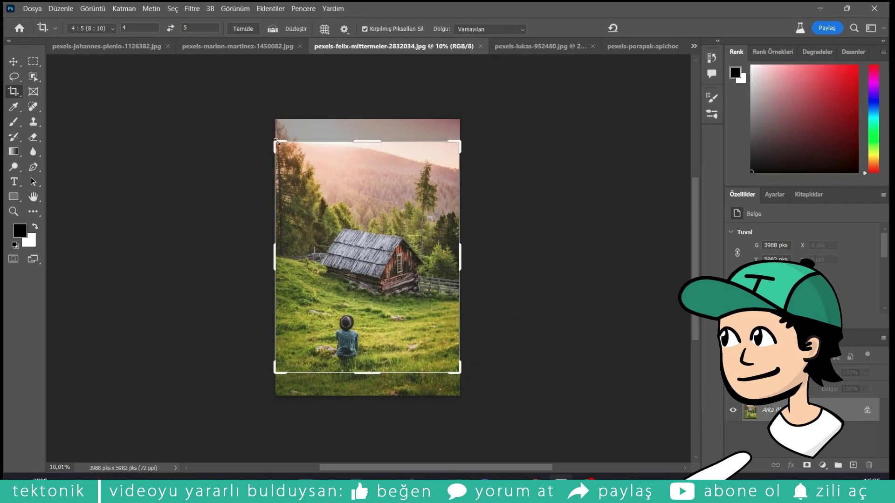
# Extend the crop's right edge to widen the cabin canvas to 6401 × 5982 px and commit.
pyautogui.moveTo(281, 148)
pyautogui.mouseDown()
pyautogui.moveTo(239, 132)
pyautogui.moveTo(237, 116)
pyautogui.mouseUp()
pyautogui.moveTo(486, 408)
pyautogui.mouseDown()
pyautogui.moveTo(493, 416)
pyautogui.moveTo(476, 416)
pyautogui.mouseUp()
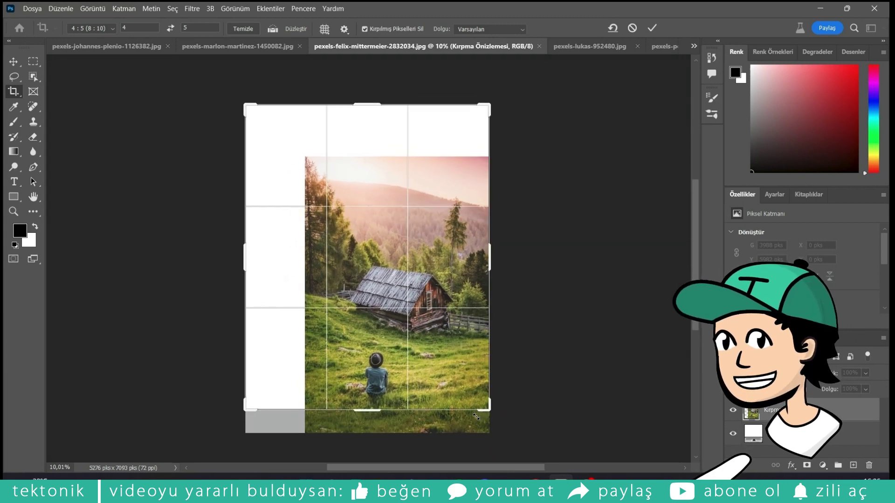
pyautogui.click(631, 28)
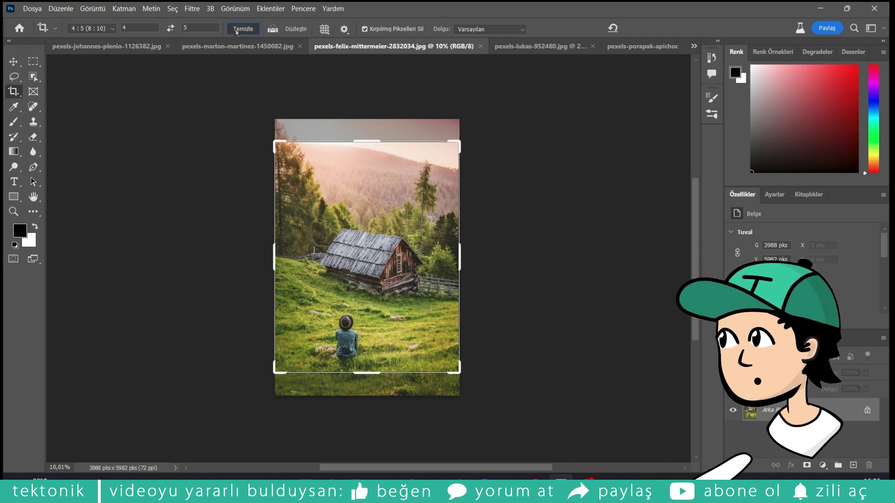
pyautogui.moveTo(367, 147); pyautogui.dragTo(367, 130)
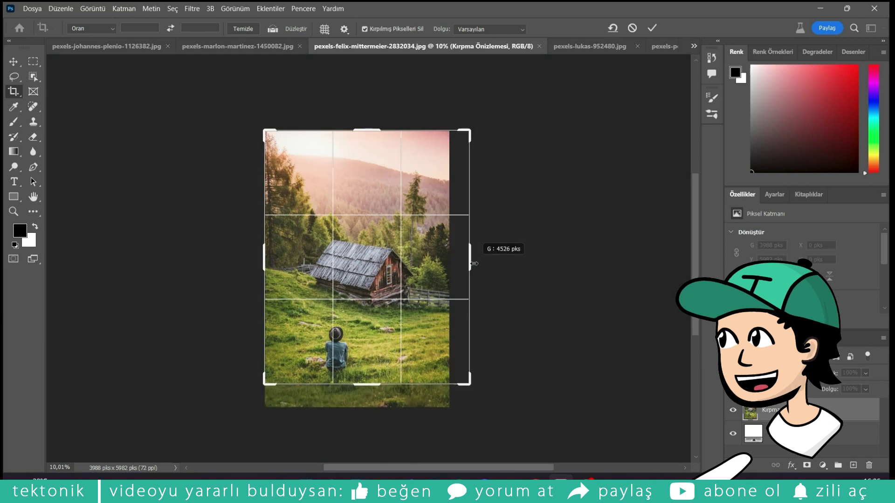
pyautogui.moveTo(466, 261); pyautogui.dragTo(554, 258)
pyautogui.moveTo(379, 389); pyautogui.dragTo(375, 395)
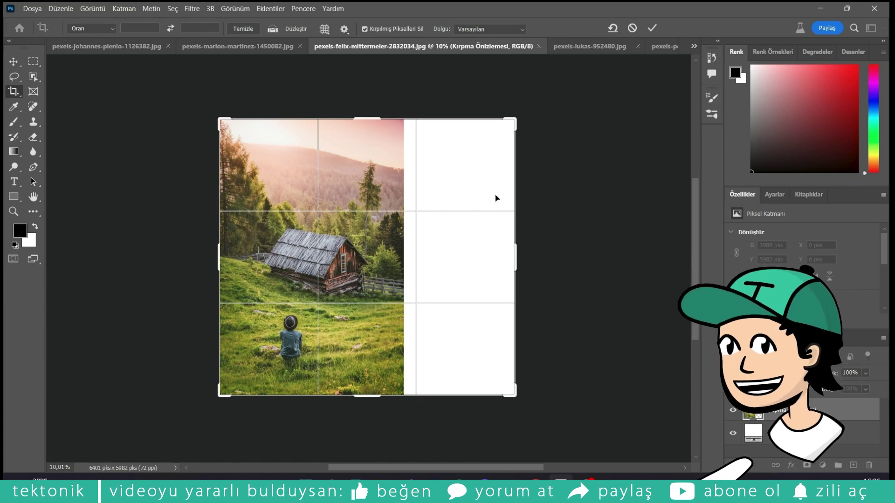
pyautogui.click(652, 28)
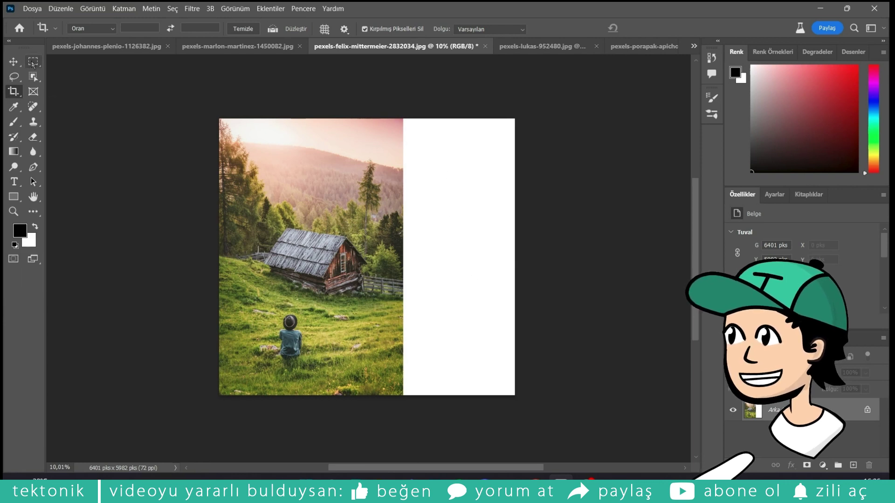
pyautogui.click(32, 62)
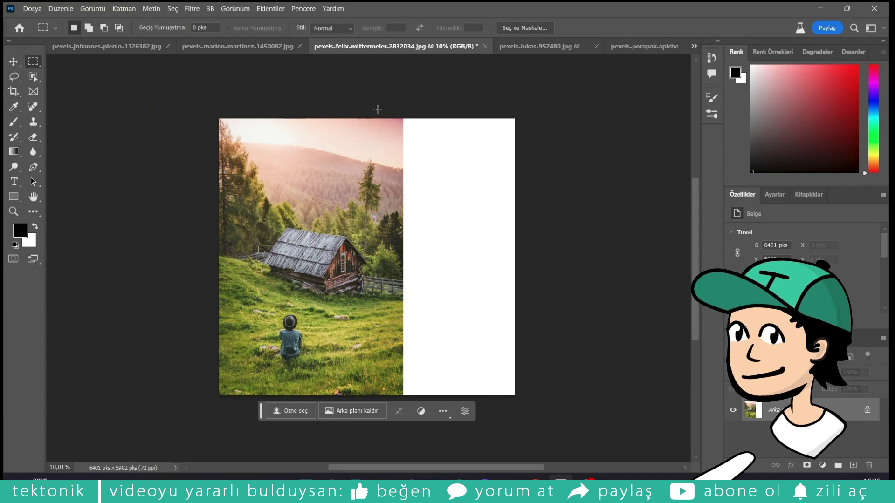
# Select the blank right strip plus the photo edge and Generative Fill it with an empty prompt.
pyautogui.moveTo(376, 83); pyautogui.dragTo(569, 417)
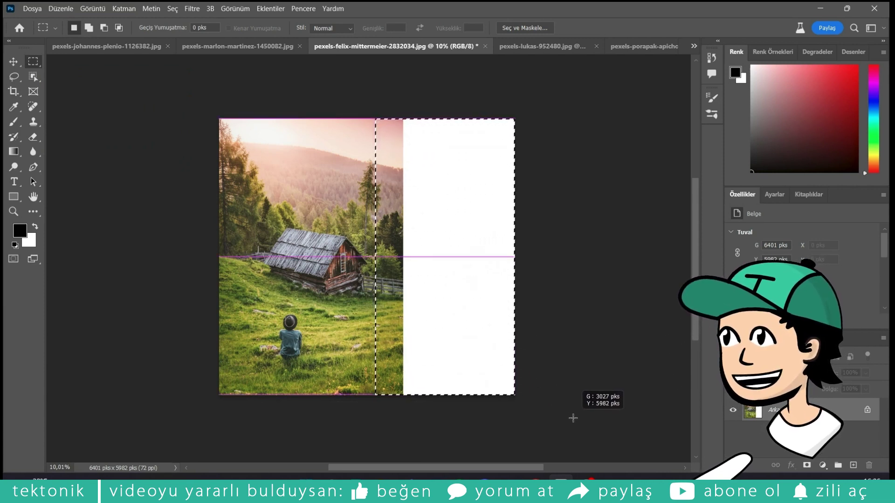
pyautogui.moveTo(573, 418); pyautogui.dragTo(573, 418)
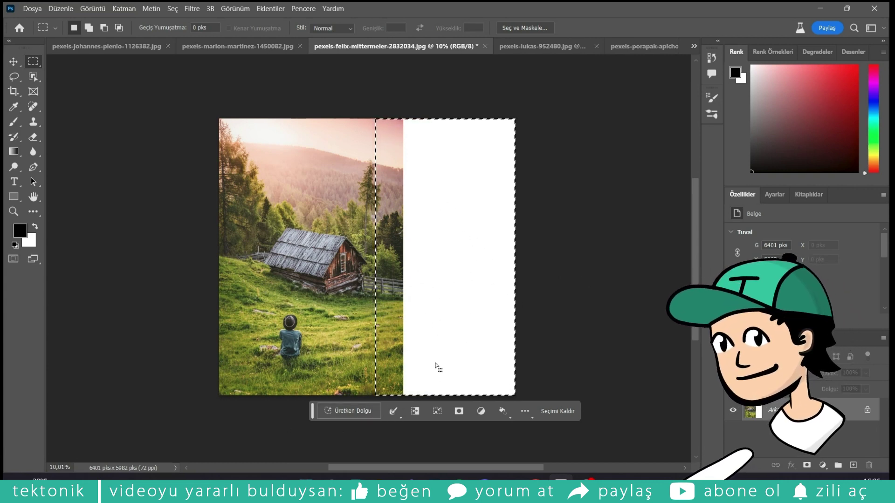
pyautogui.click(358, 411)
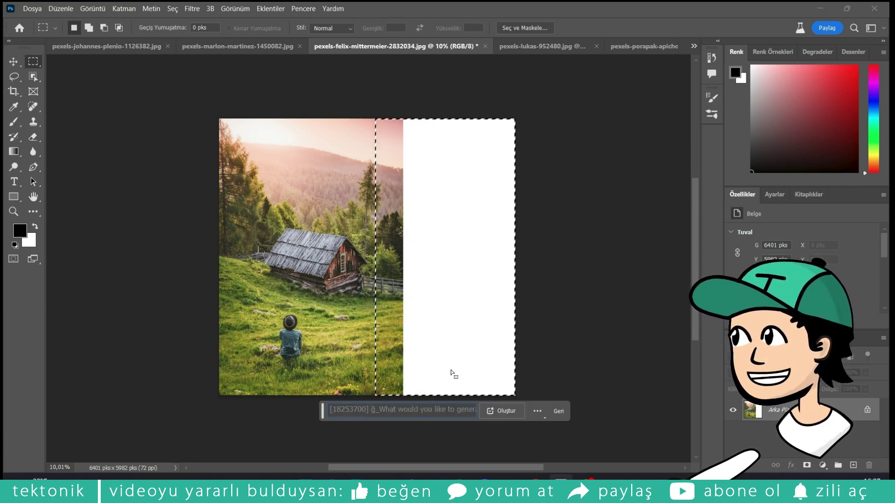
pyautogui.click(482, 412)
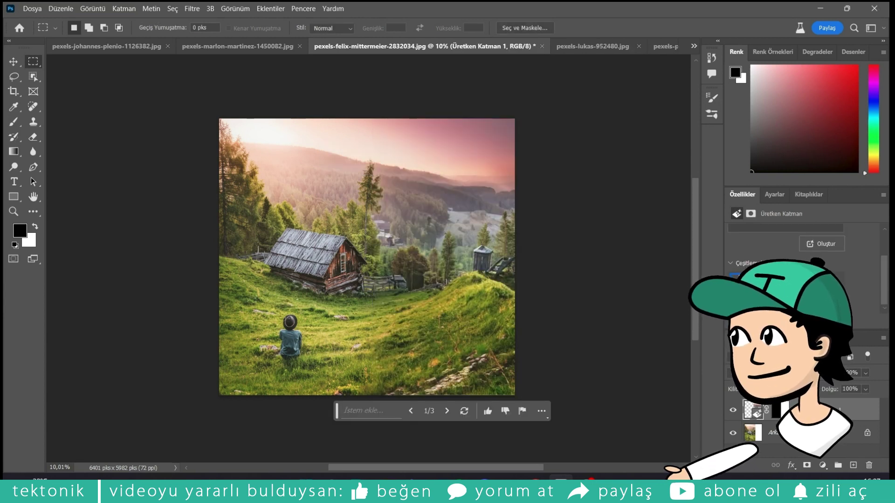
# Compare generated variations 1 and 2, then zoom into the meadow near the cabin.
pyautogui.click(817, 293)
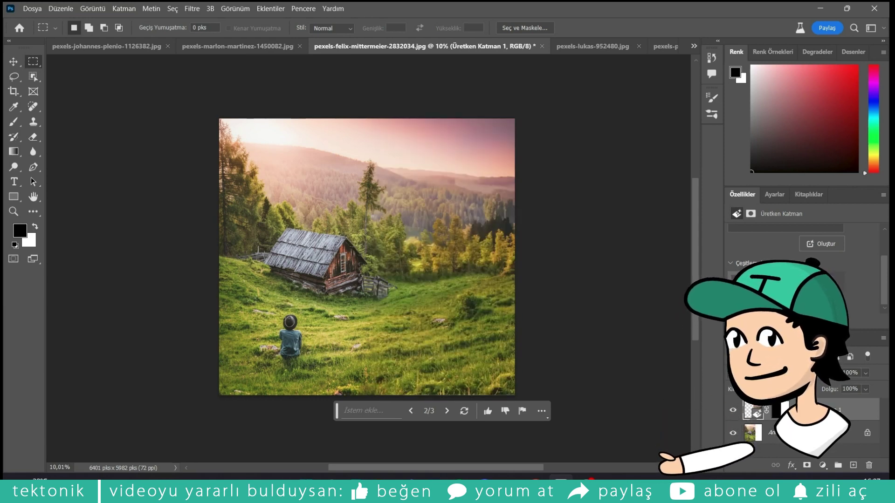
pyautogui.click(755, 293)
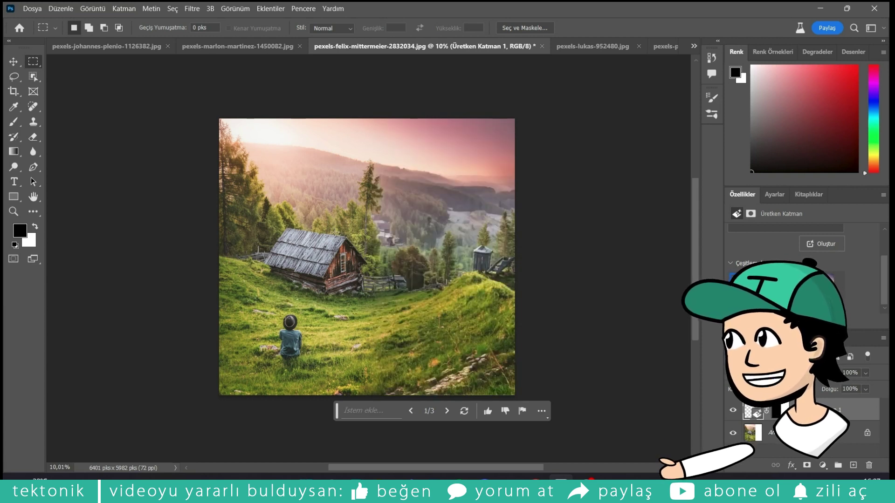
pyautogui.click(14, 210)
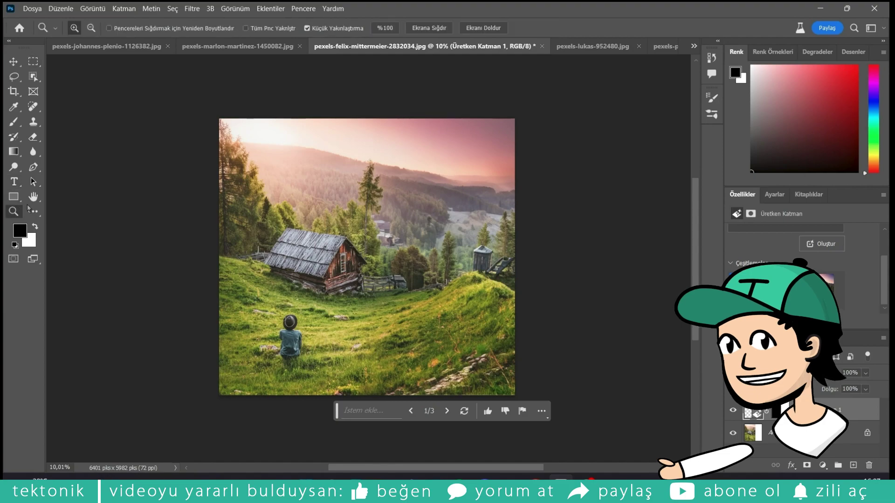
pyautogui.click(407, 240)
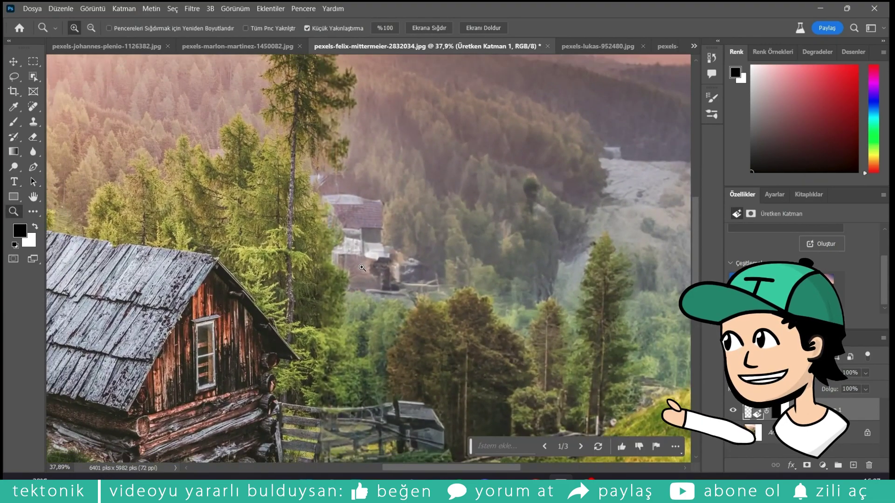
pyautogui.keyDown('alt'); pyautogui.click(372, 216); pyautogui.keyUp('alt')
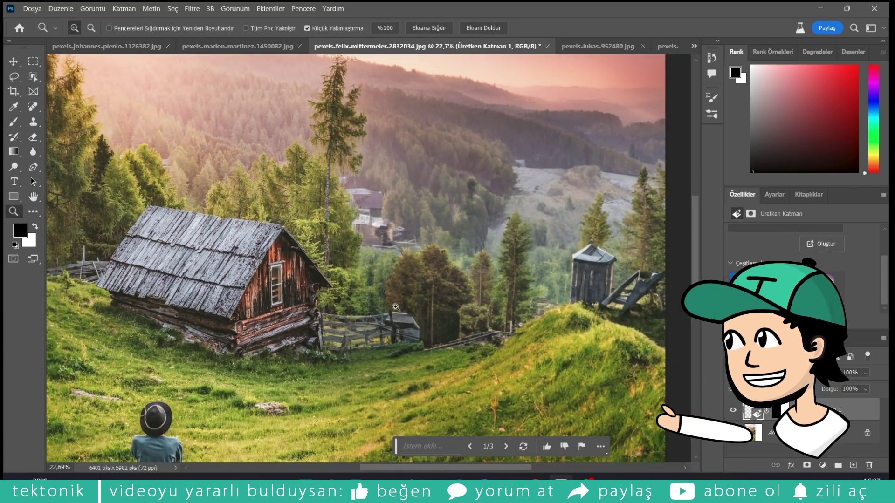
pyautogui.click(385, 359)
# Inspect the fence and cabin up close, then settle on variation 3 of 3.
pyautogui.moveTo(385, 360); pyautogui.dragTo(404, 305)
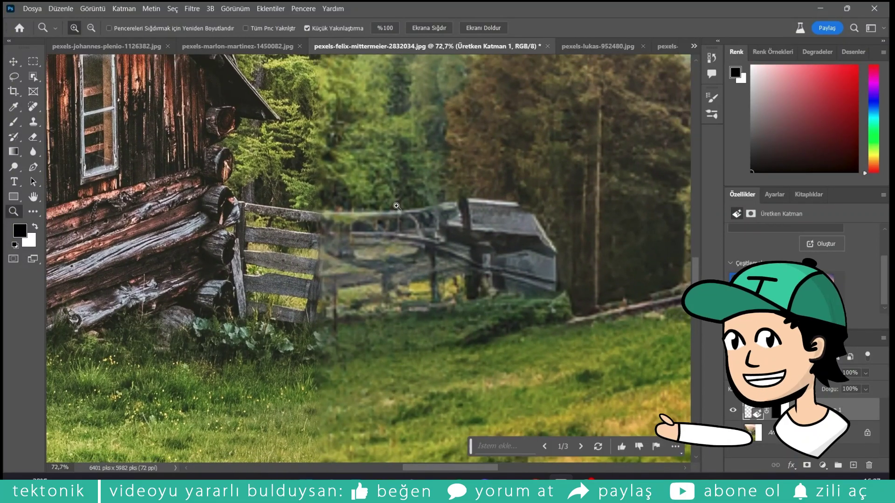
pyautogui.moveTo(391, 272); pyautogui.dragTo(389, 288)
pyautogui.keyDown('alt'); pyautogui.click(389, 289); pyautogui.keyUp('alt')
pyautogui.moveTo(405, 252)
pyautogui.mouseDown()
pyautogui.moveTo(443, 287)
pyautogui.moveTo(552, 327)
pyautogui.mouseUp()
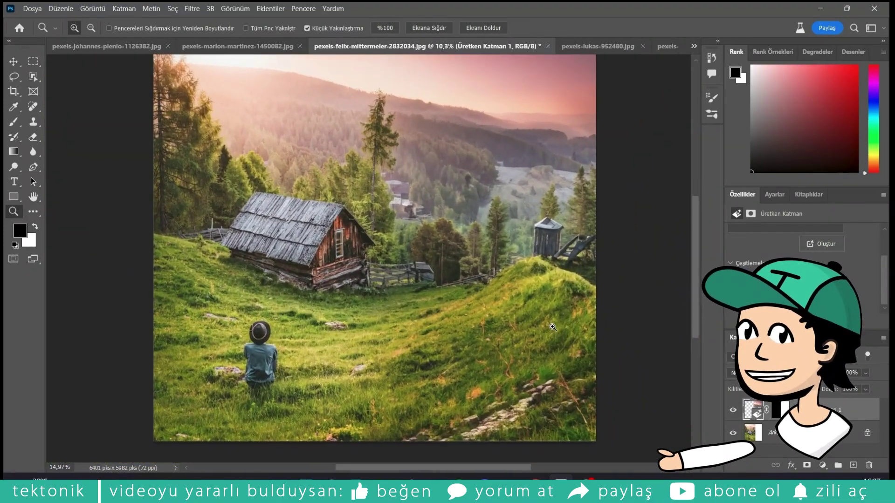
pyautogui.click(813, 293)
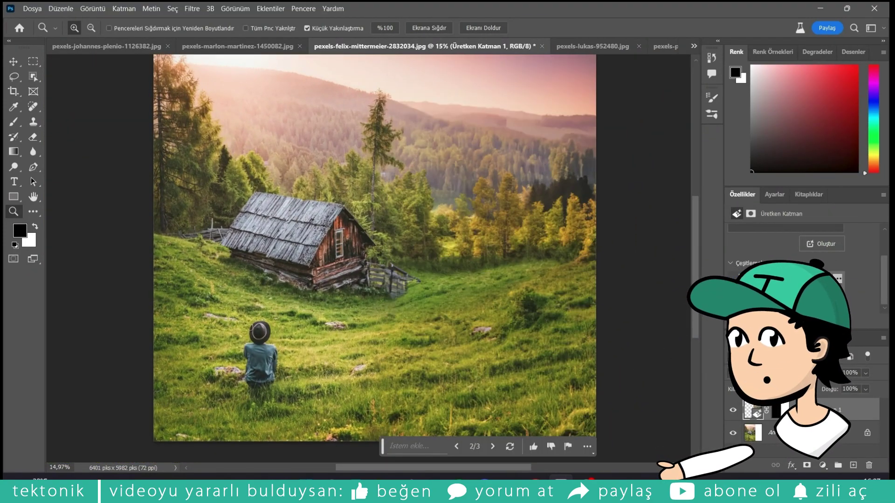
pyautogui.click(862, 298)
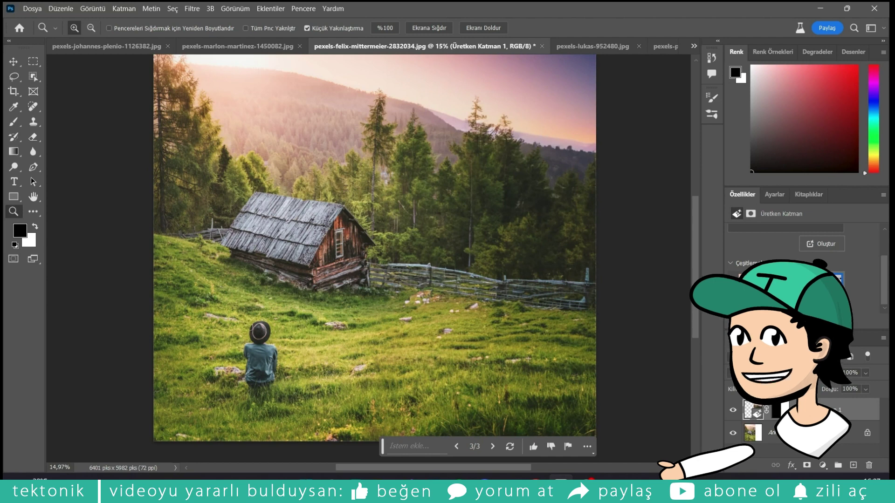
# Zoom out to review the whole image and revert the extension to variation 1 of 3.
pyautogui.moveTo(492, 249); pyautogui.dragTo(464, 302)
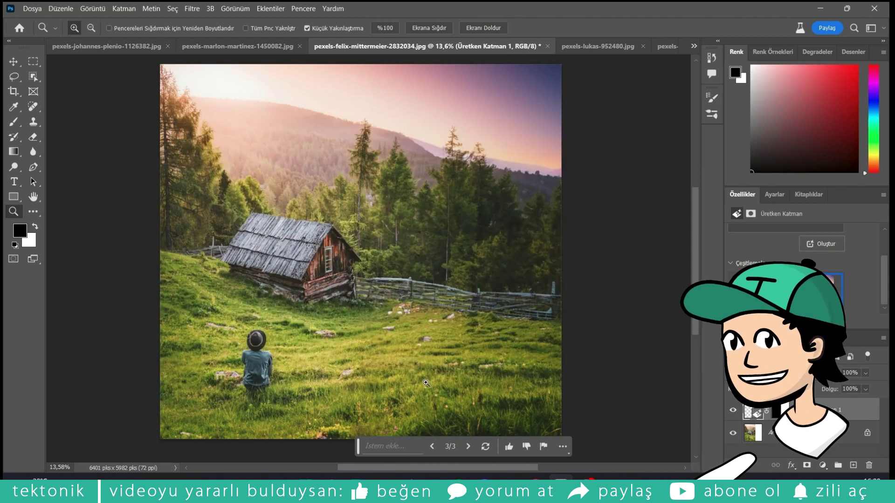
pyautogui.scroll(-1, 429, 300)
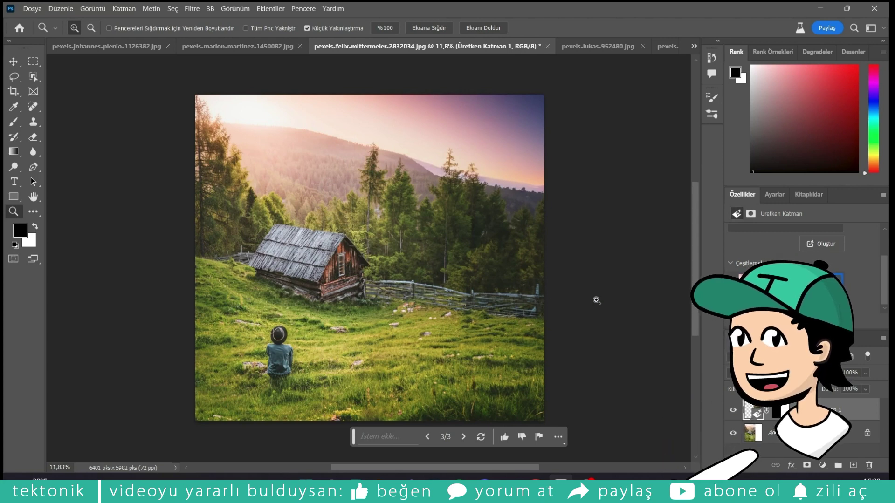
pyautogui.scroll(1, 289, 277)
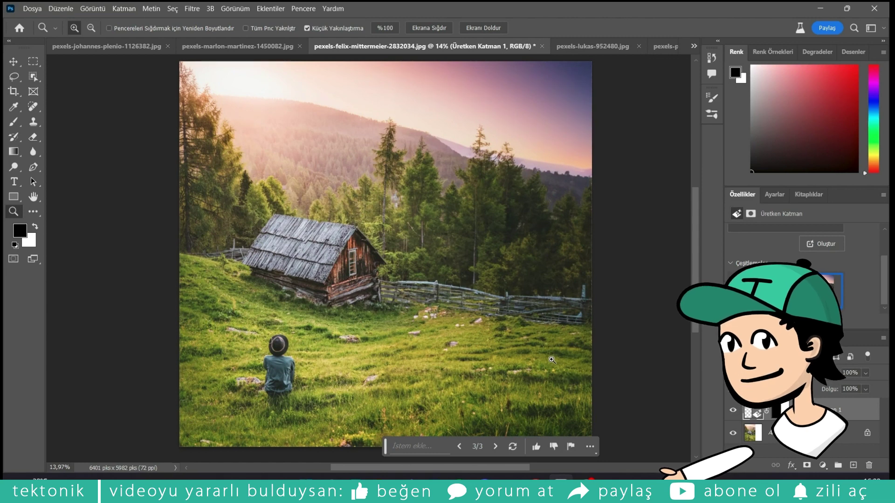
pyautogui.click(787, 289)
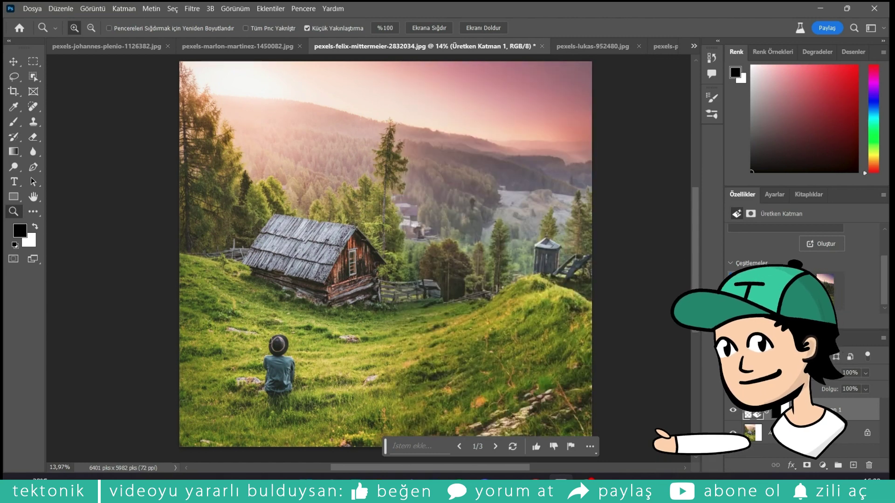